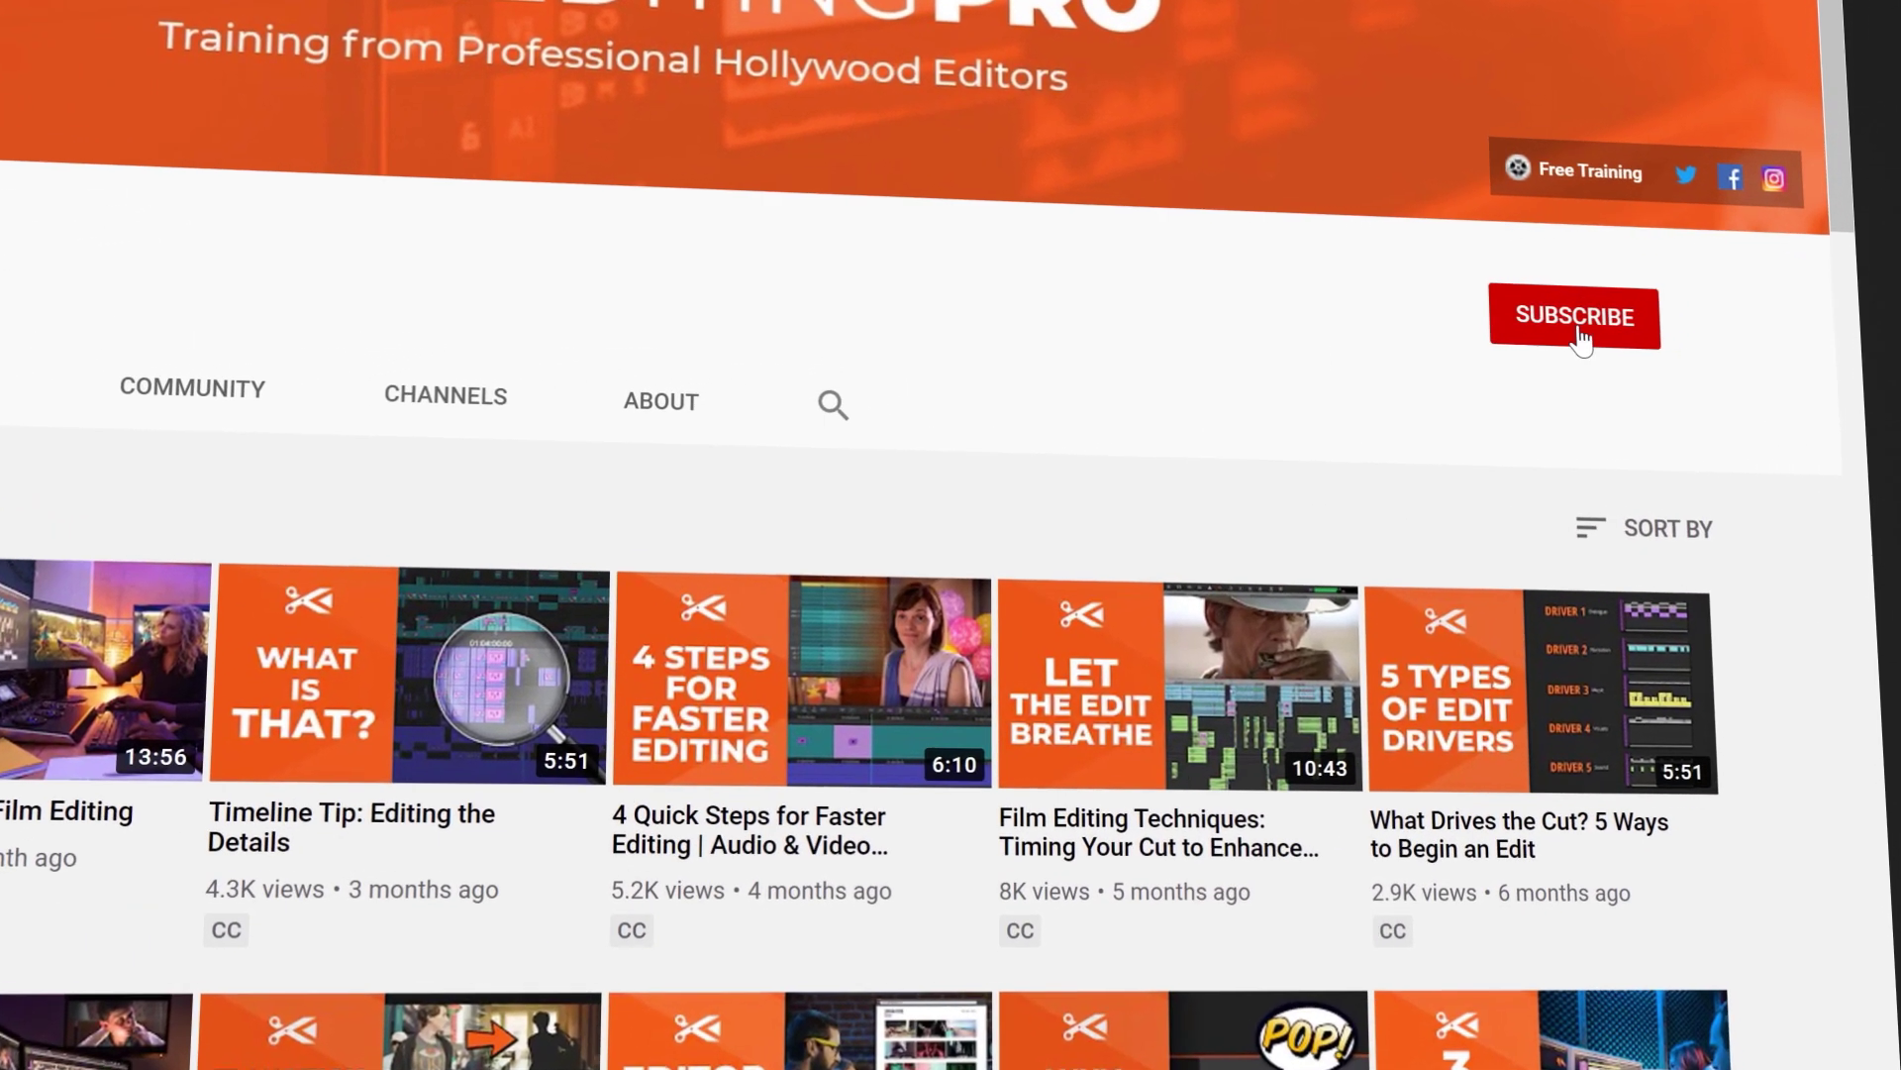
Subscribe to the editing training channel and bring up its bell notification options
{"action": "left_click", "coordinate": [1581, 339]}
{"action": "left_click", "coordinate": [1625, 319]}
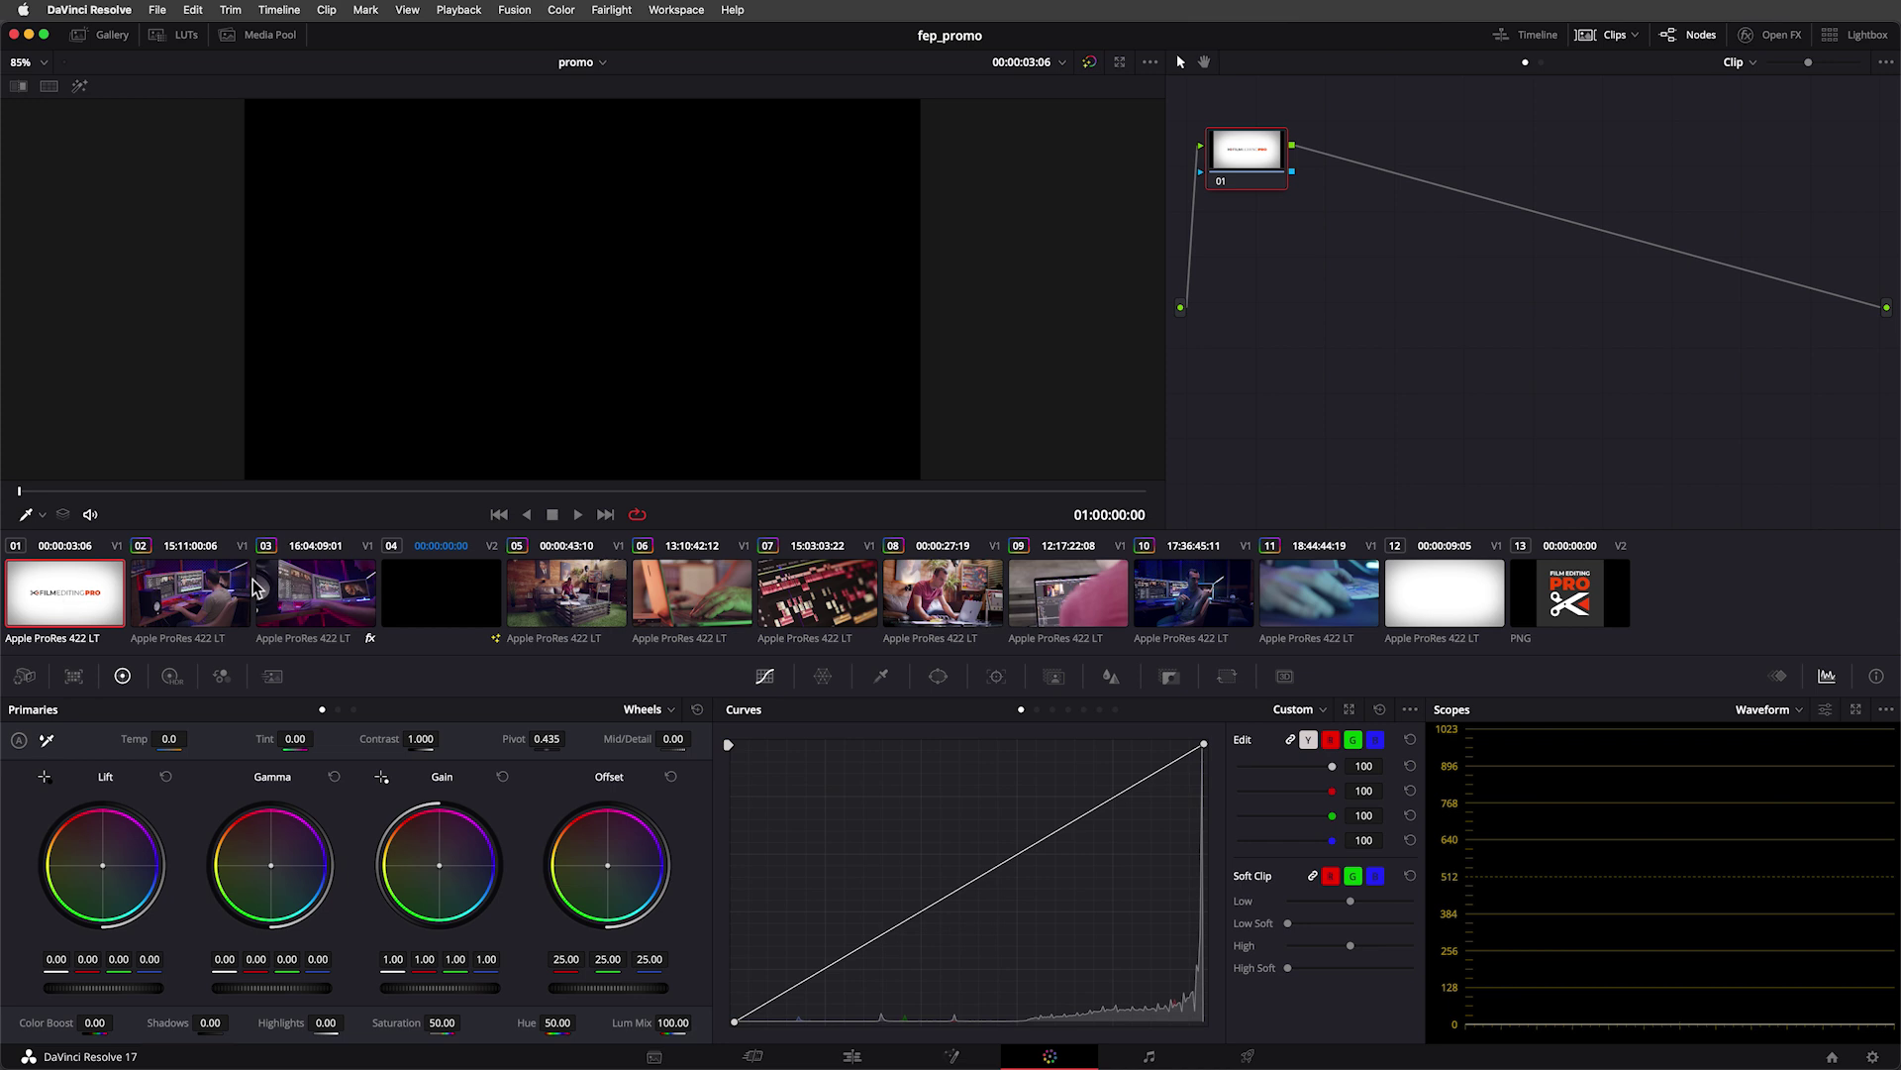
Flip between clips 03, 06, 11 and 02 to compare their grades
{"action": "left_click", "coordinate": [335, 591]}
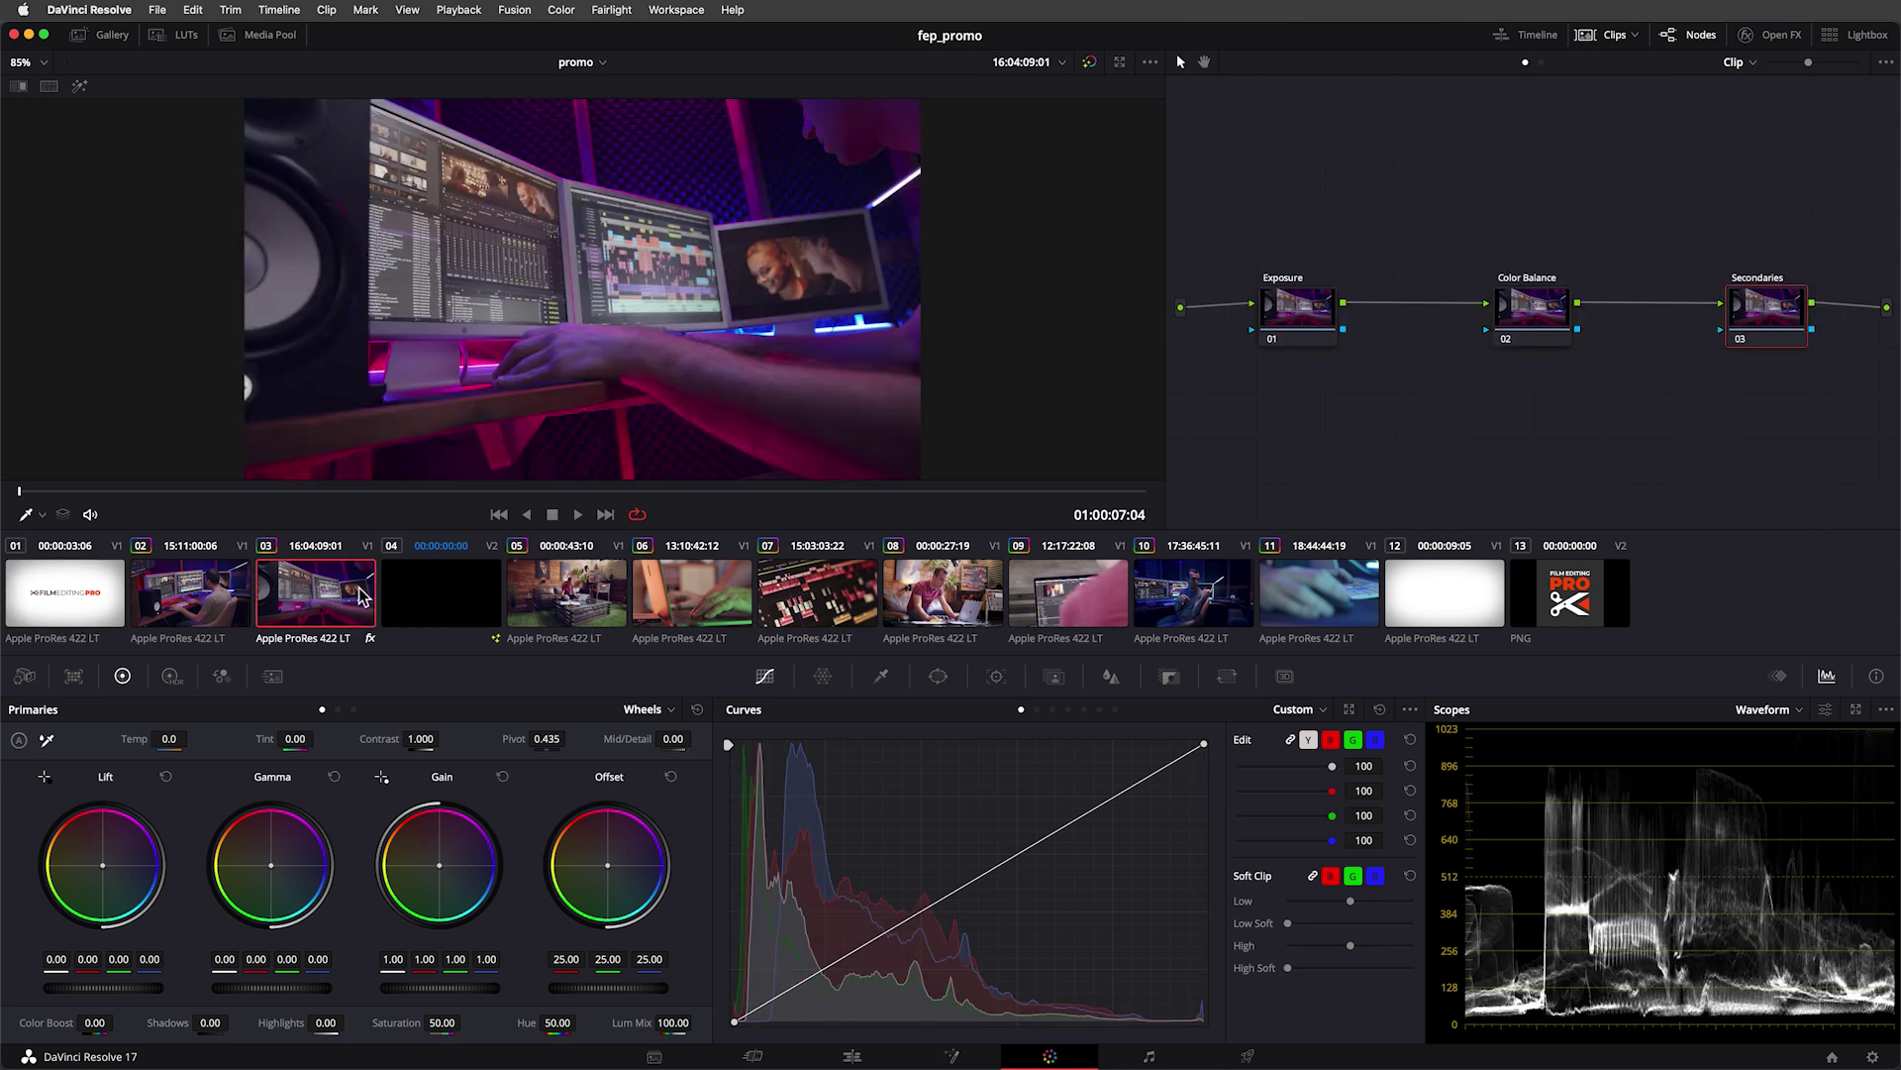
{"action": "left_click", "coordinate": [707, 583]}
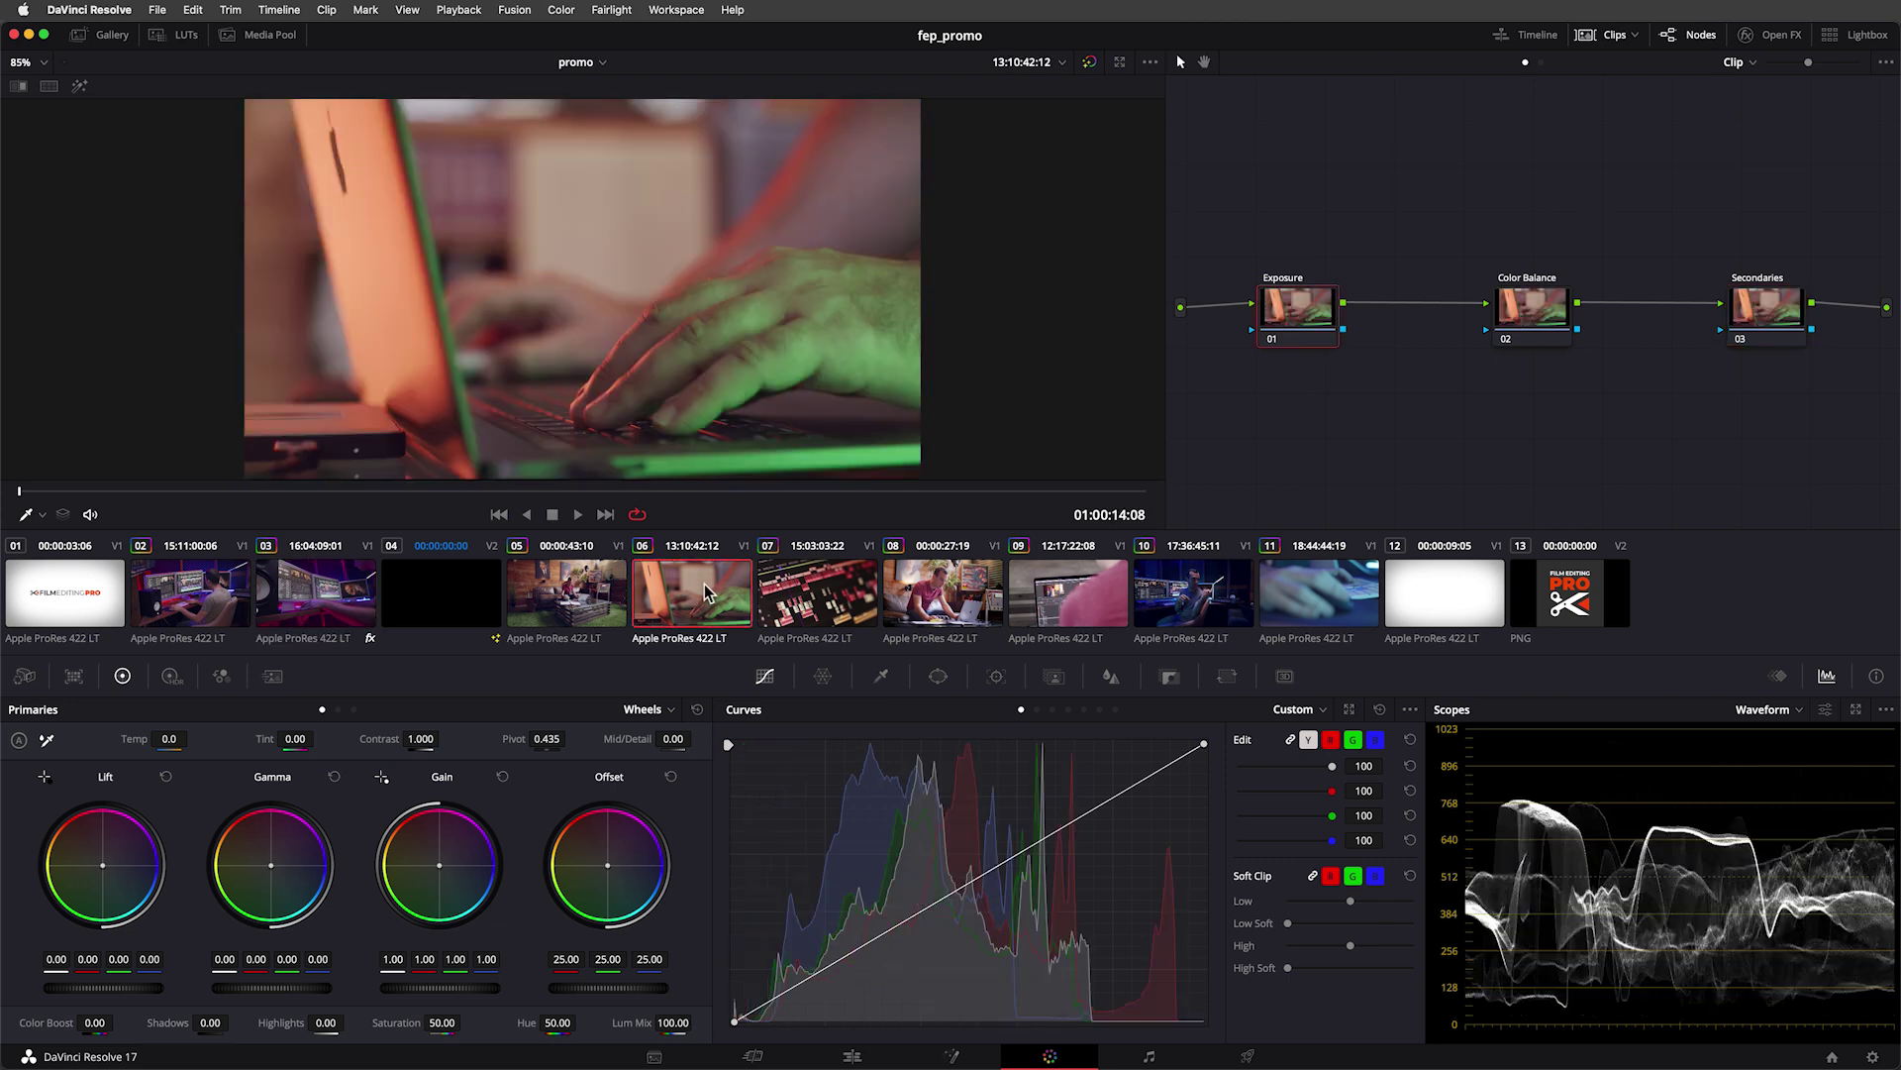
{"action": "left_click", "coordinate": [1305, 586]}
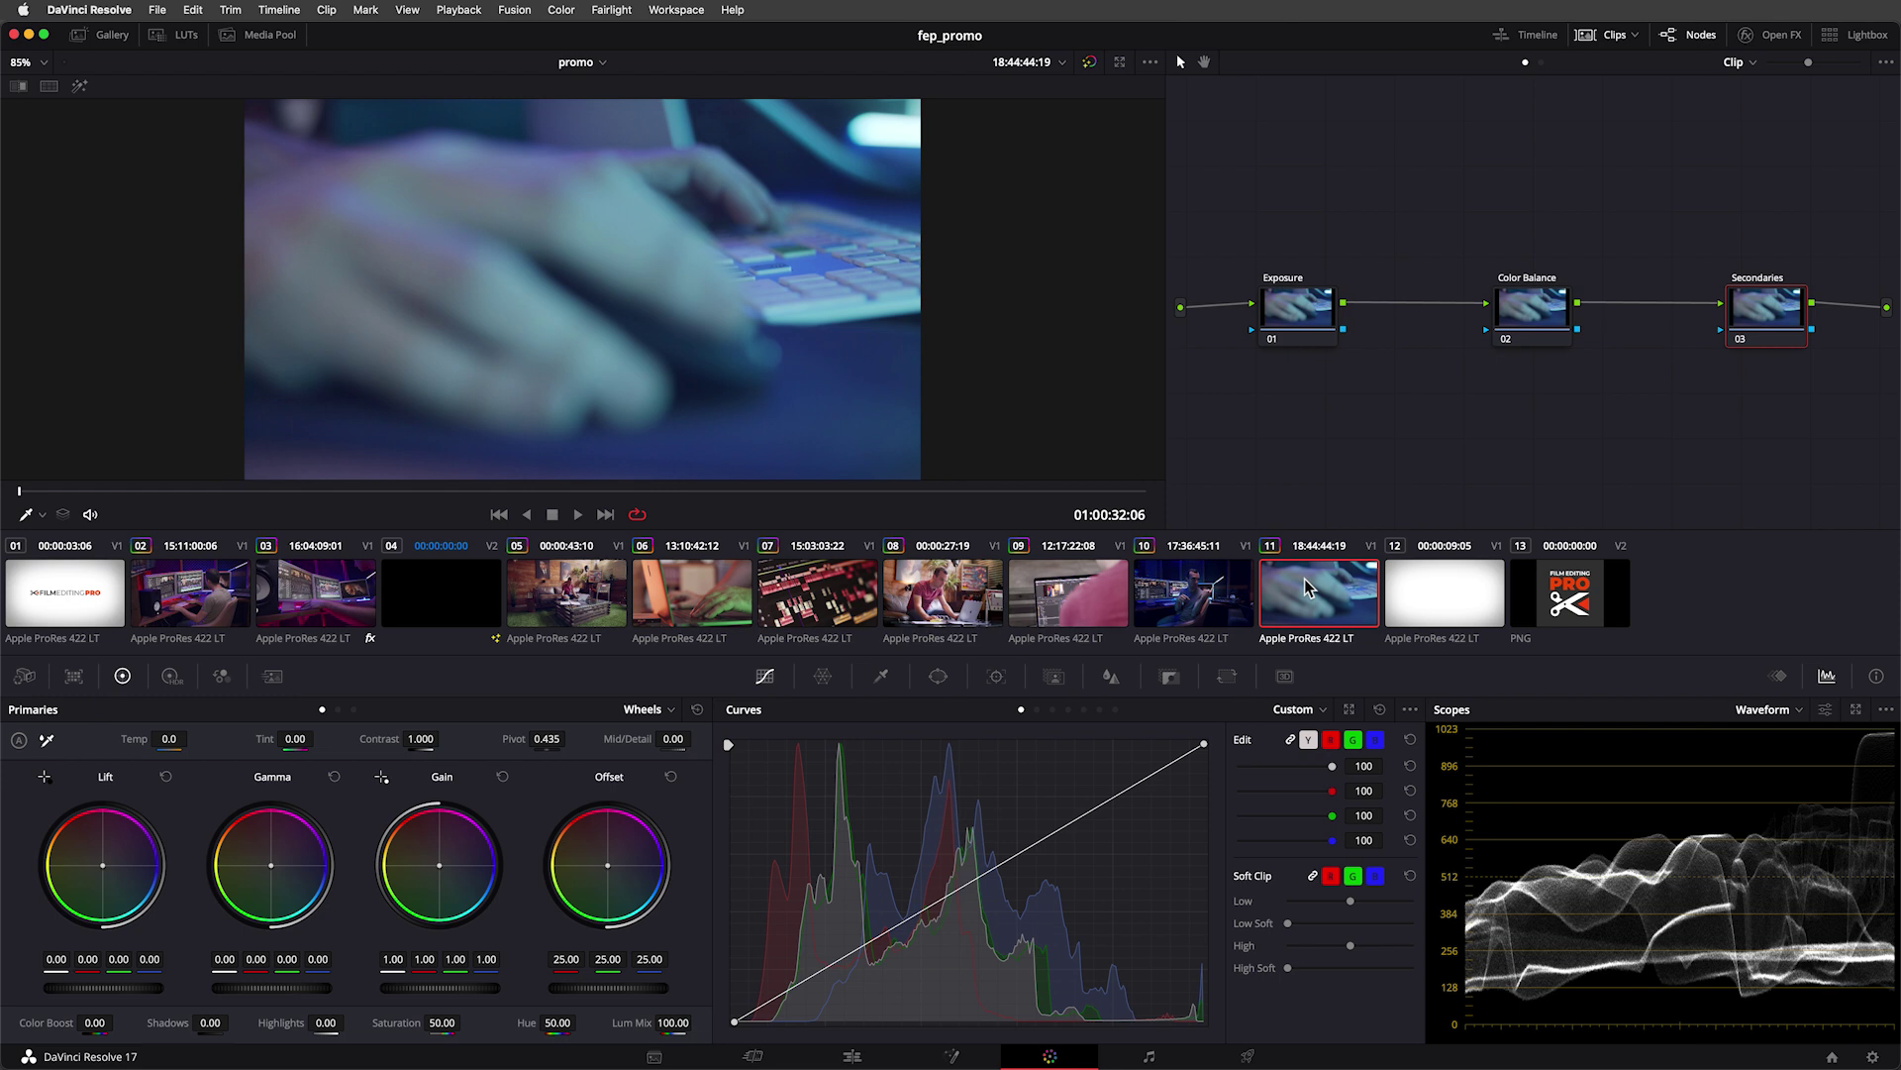
{"action": "left_click", "coordinate": [305, 594]}
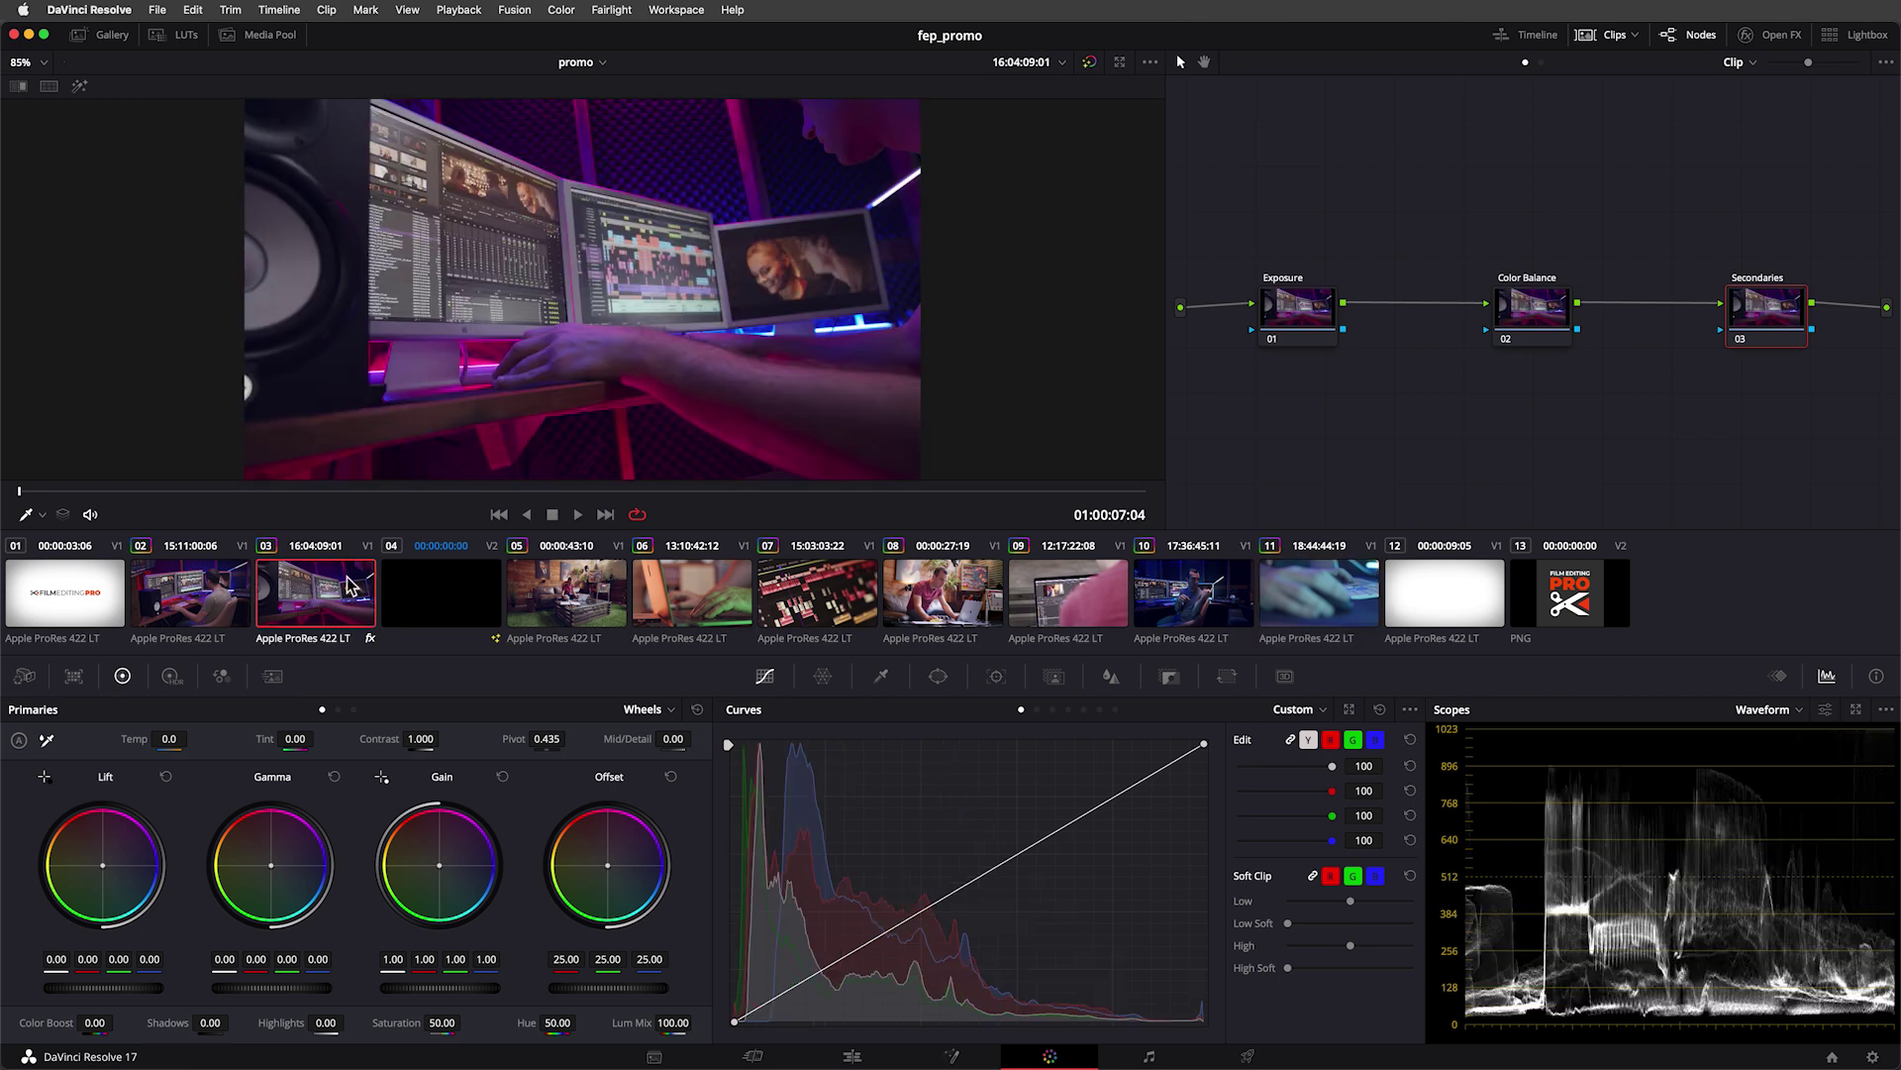
{"action": "left_click", "coordinate": [206, 597]}
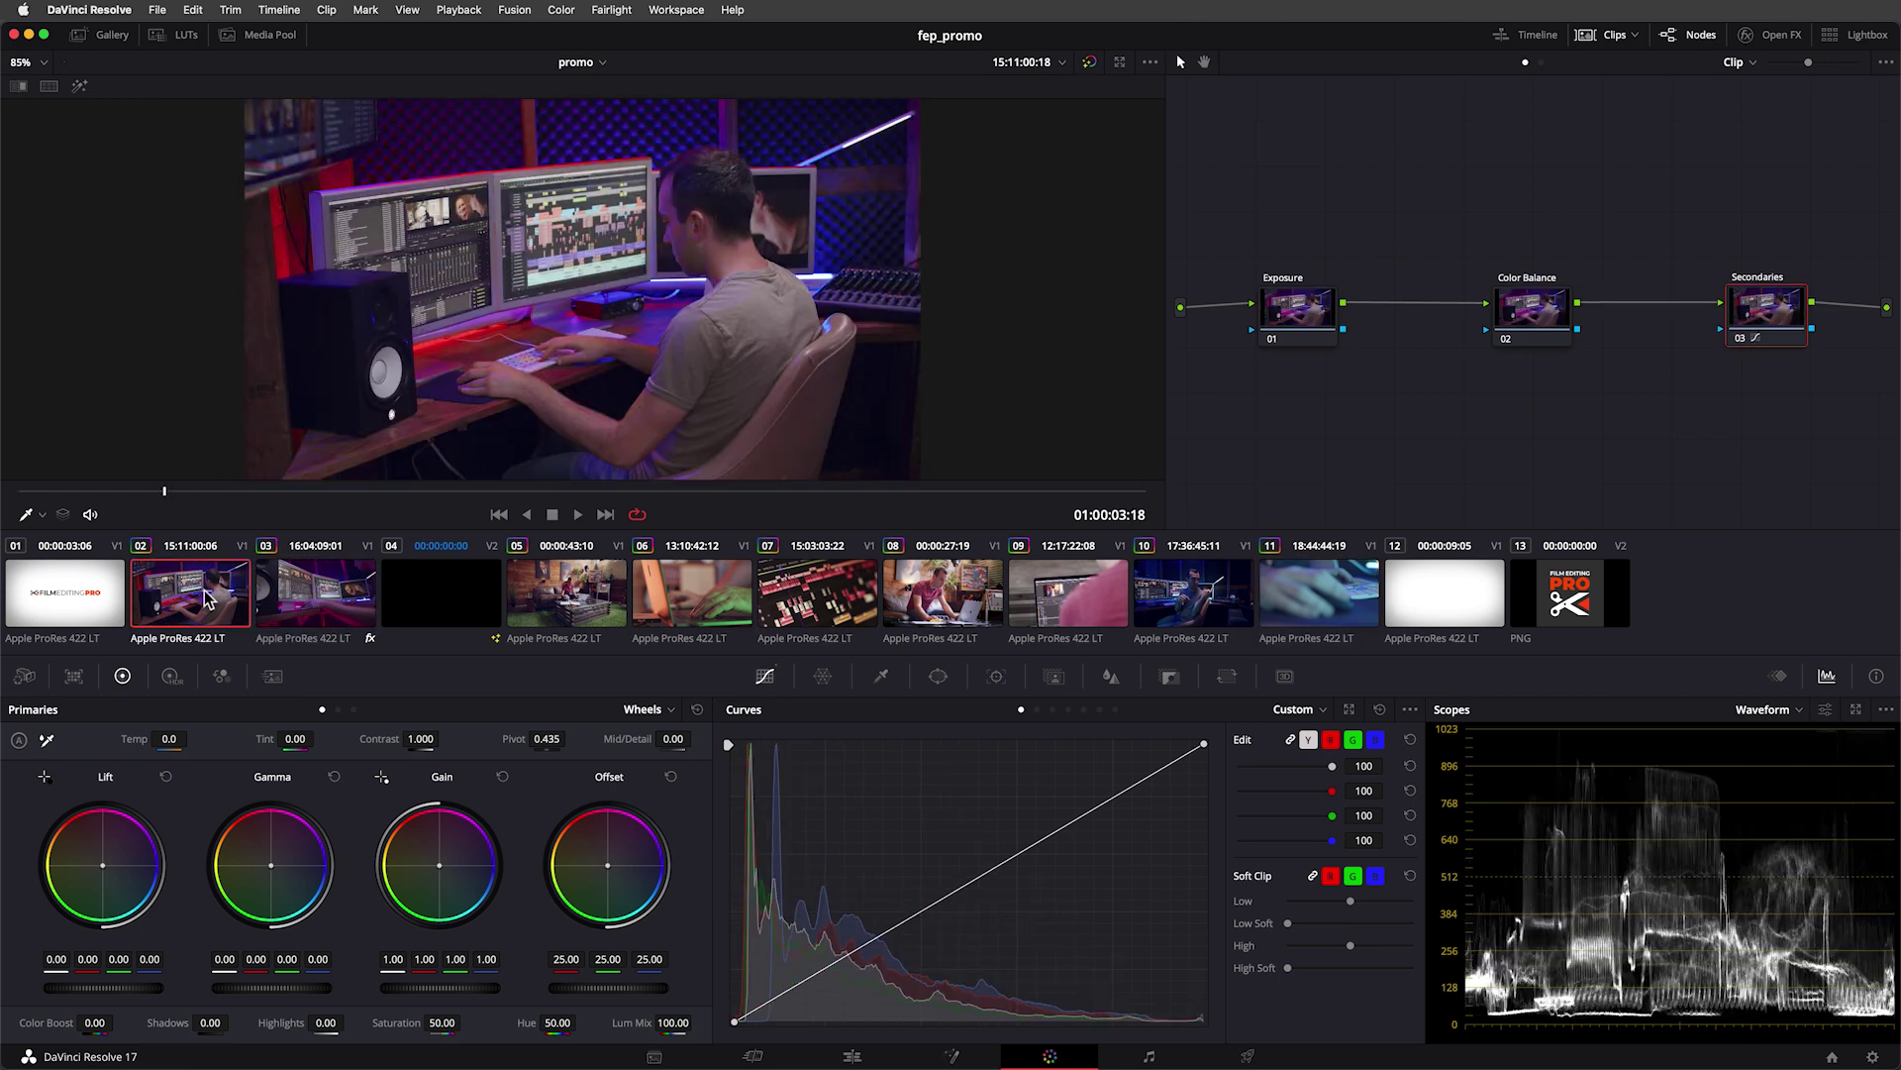
{"action": "left_click", "coordinate": [317, 596]}
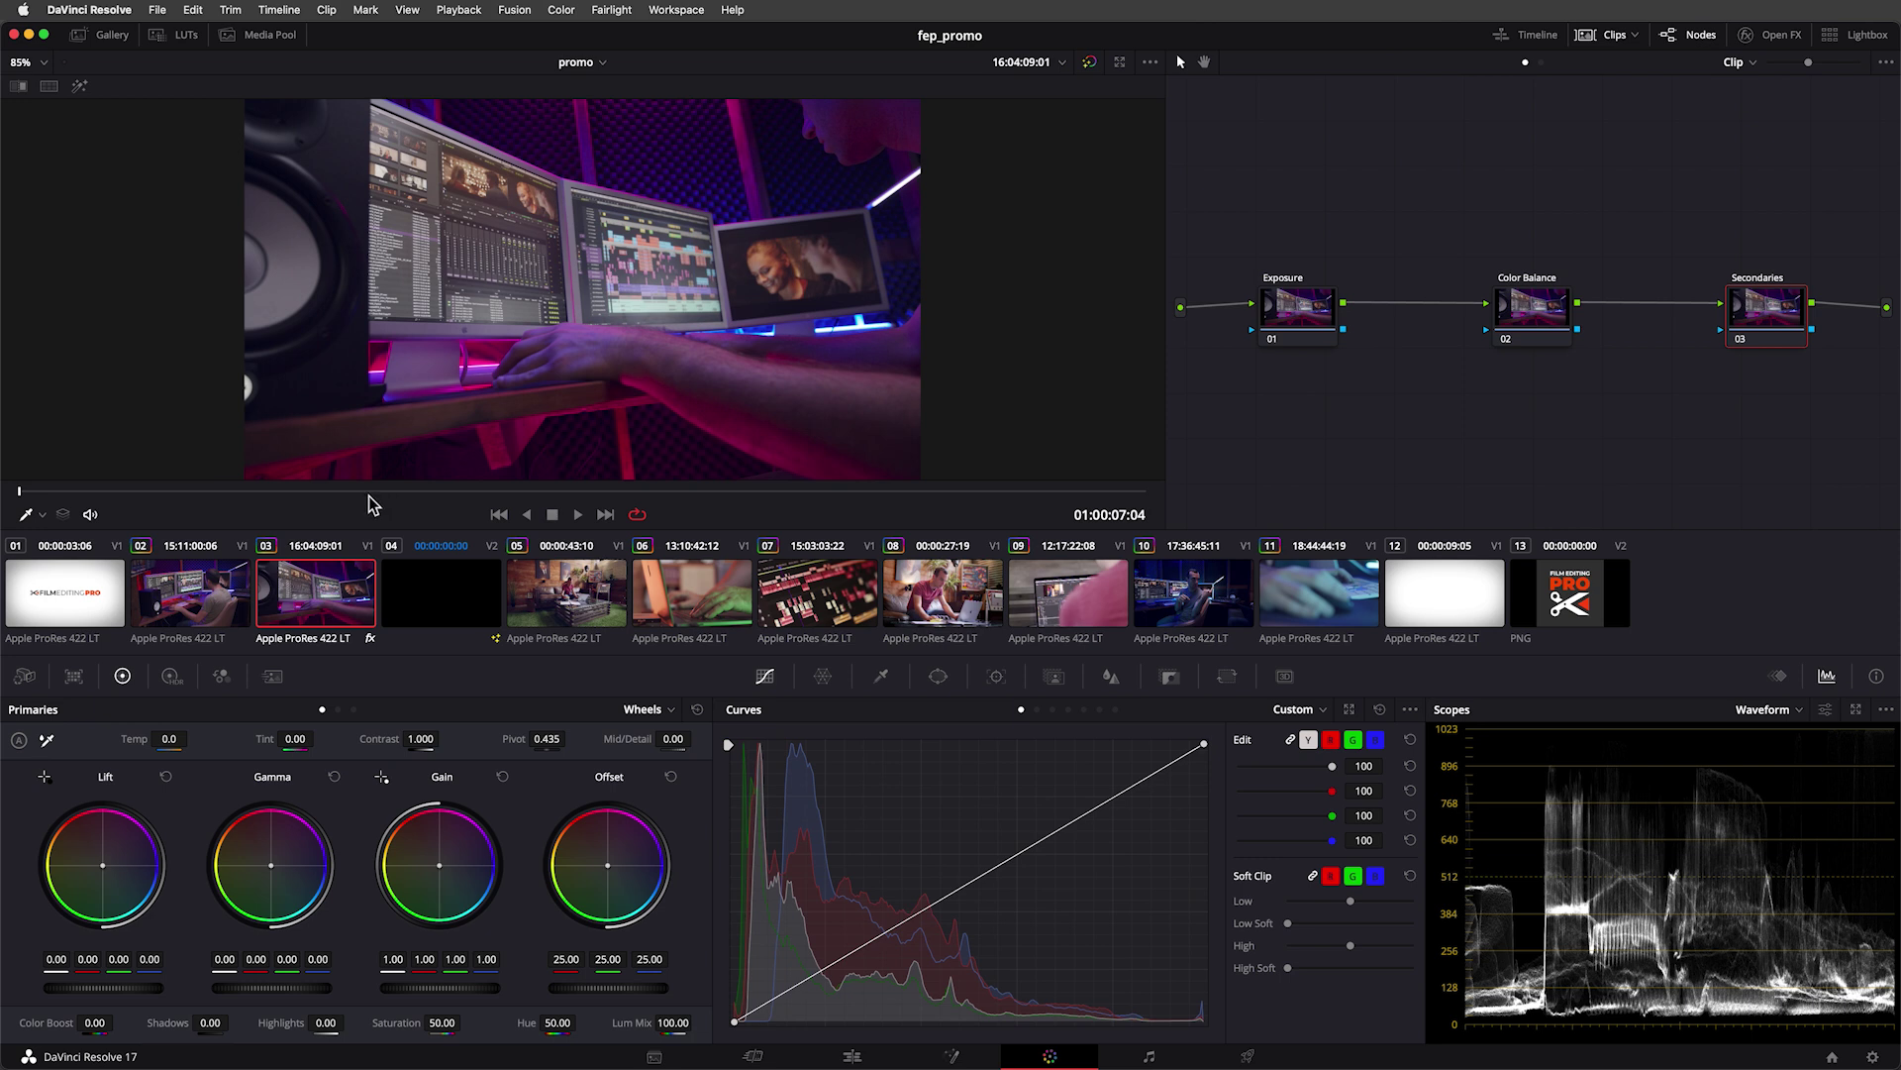
{"action": "left_click", "coordinate": [670, 600]}
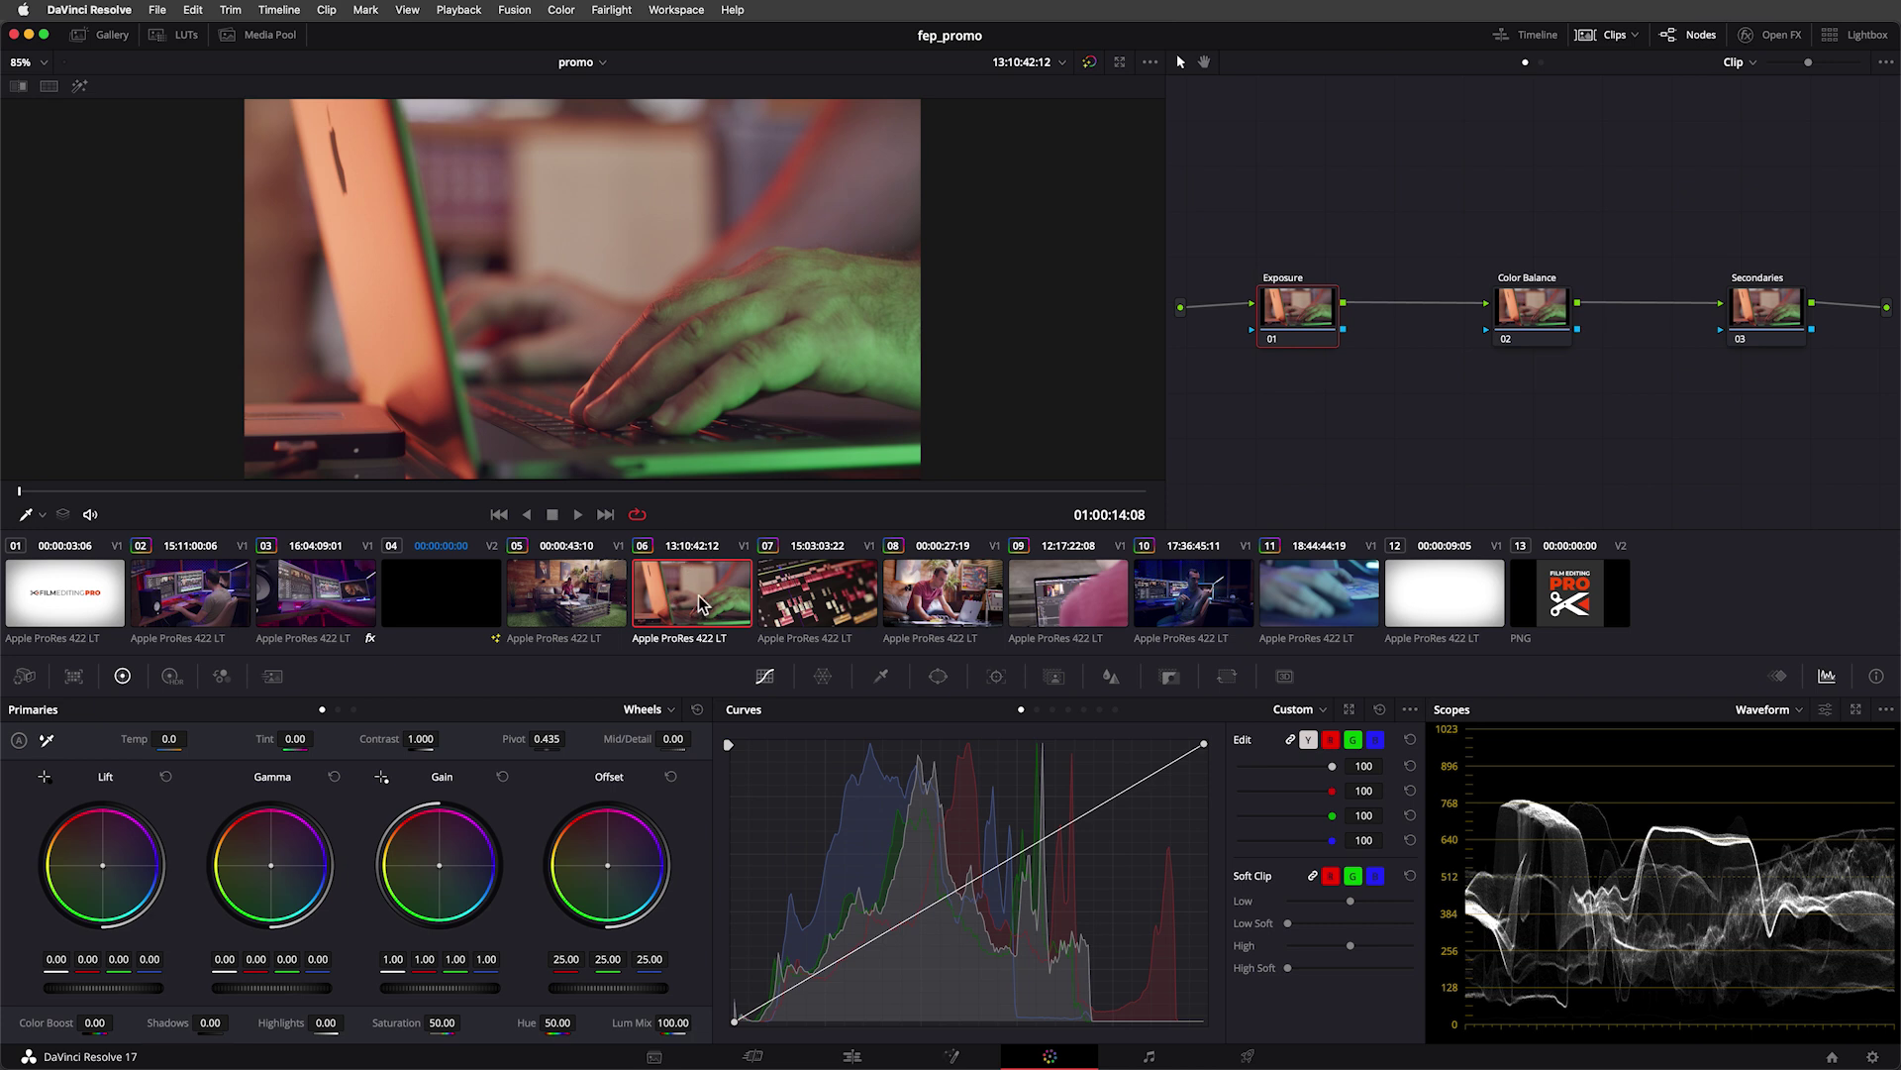
Compare clips 05, 11, 10, 02, 03 and 06, then bring up clip 02's viewer menu
{"action": "left_click", "coordinate": [576, 584]}
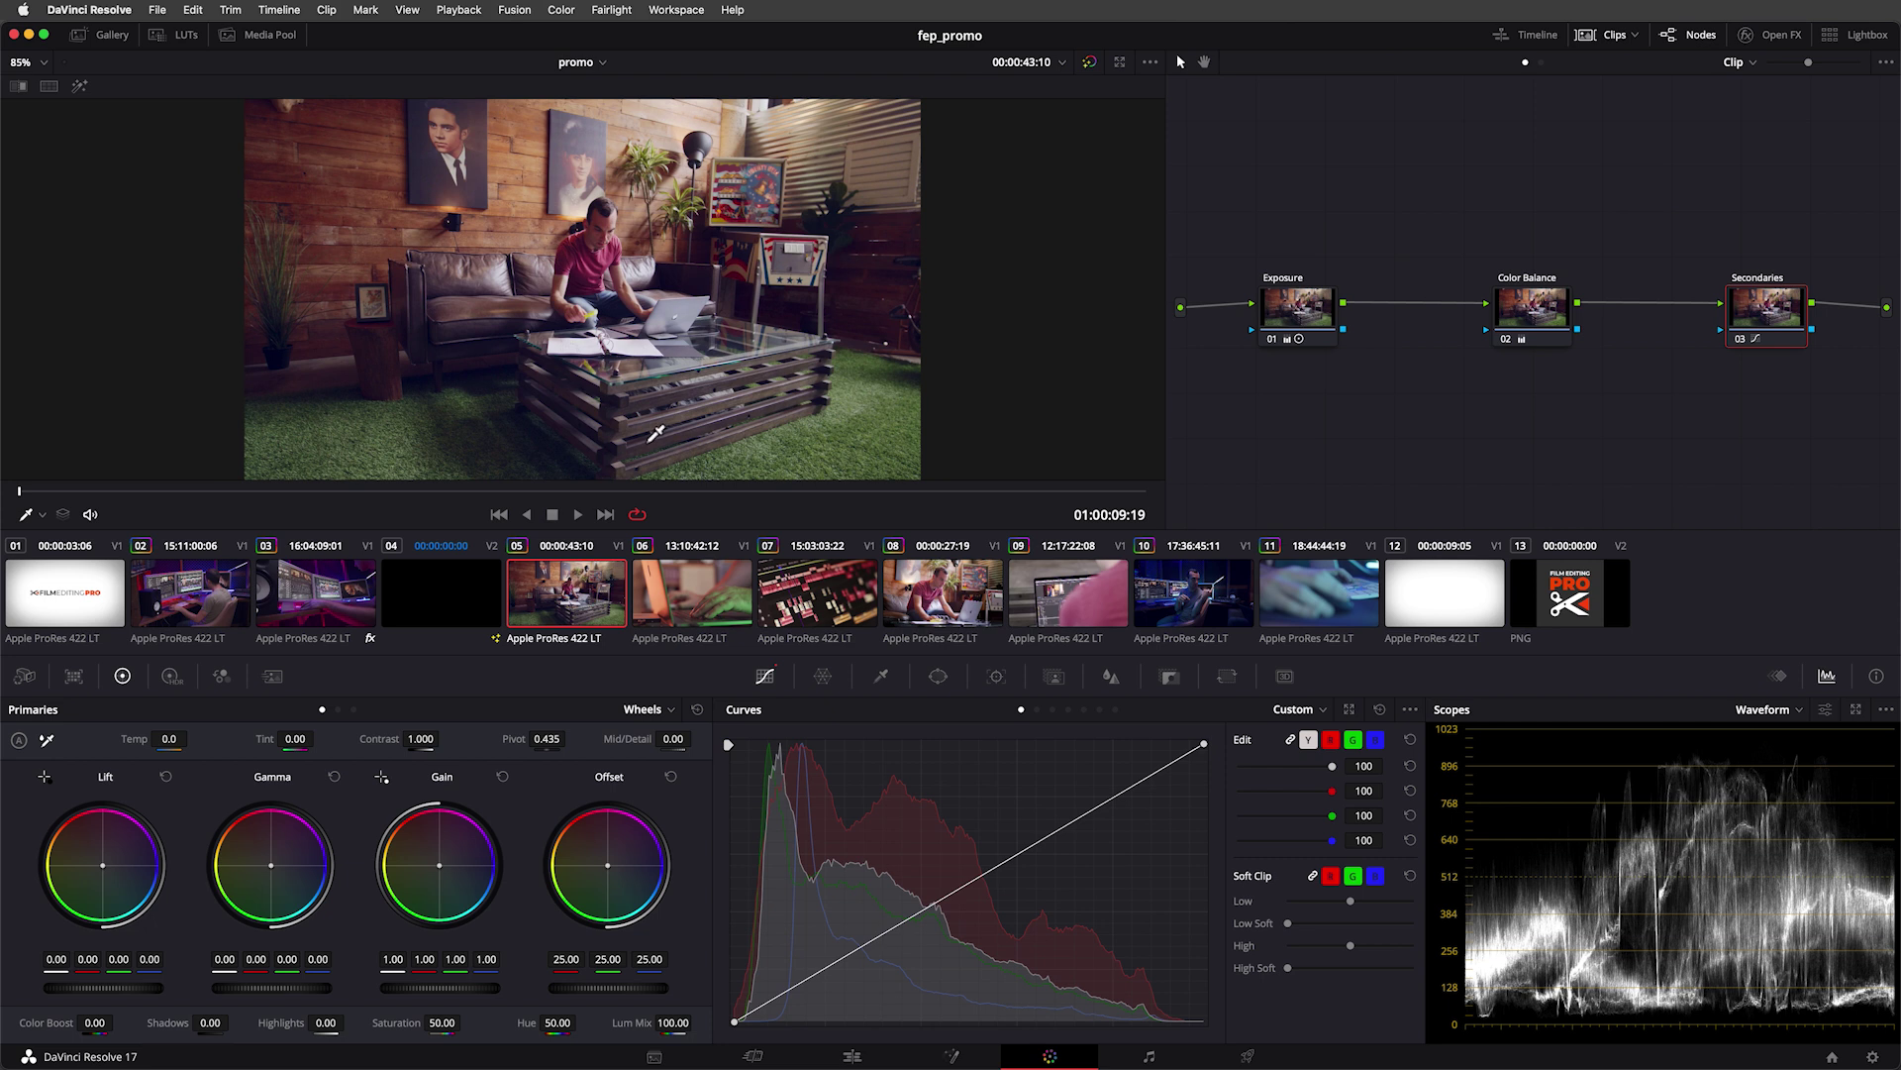
{"action": "left_click", "coordinate": [1315, 634]}
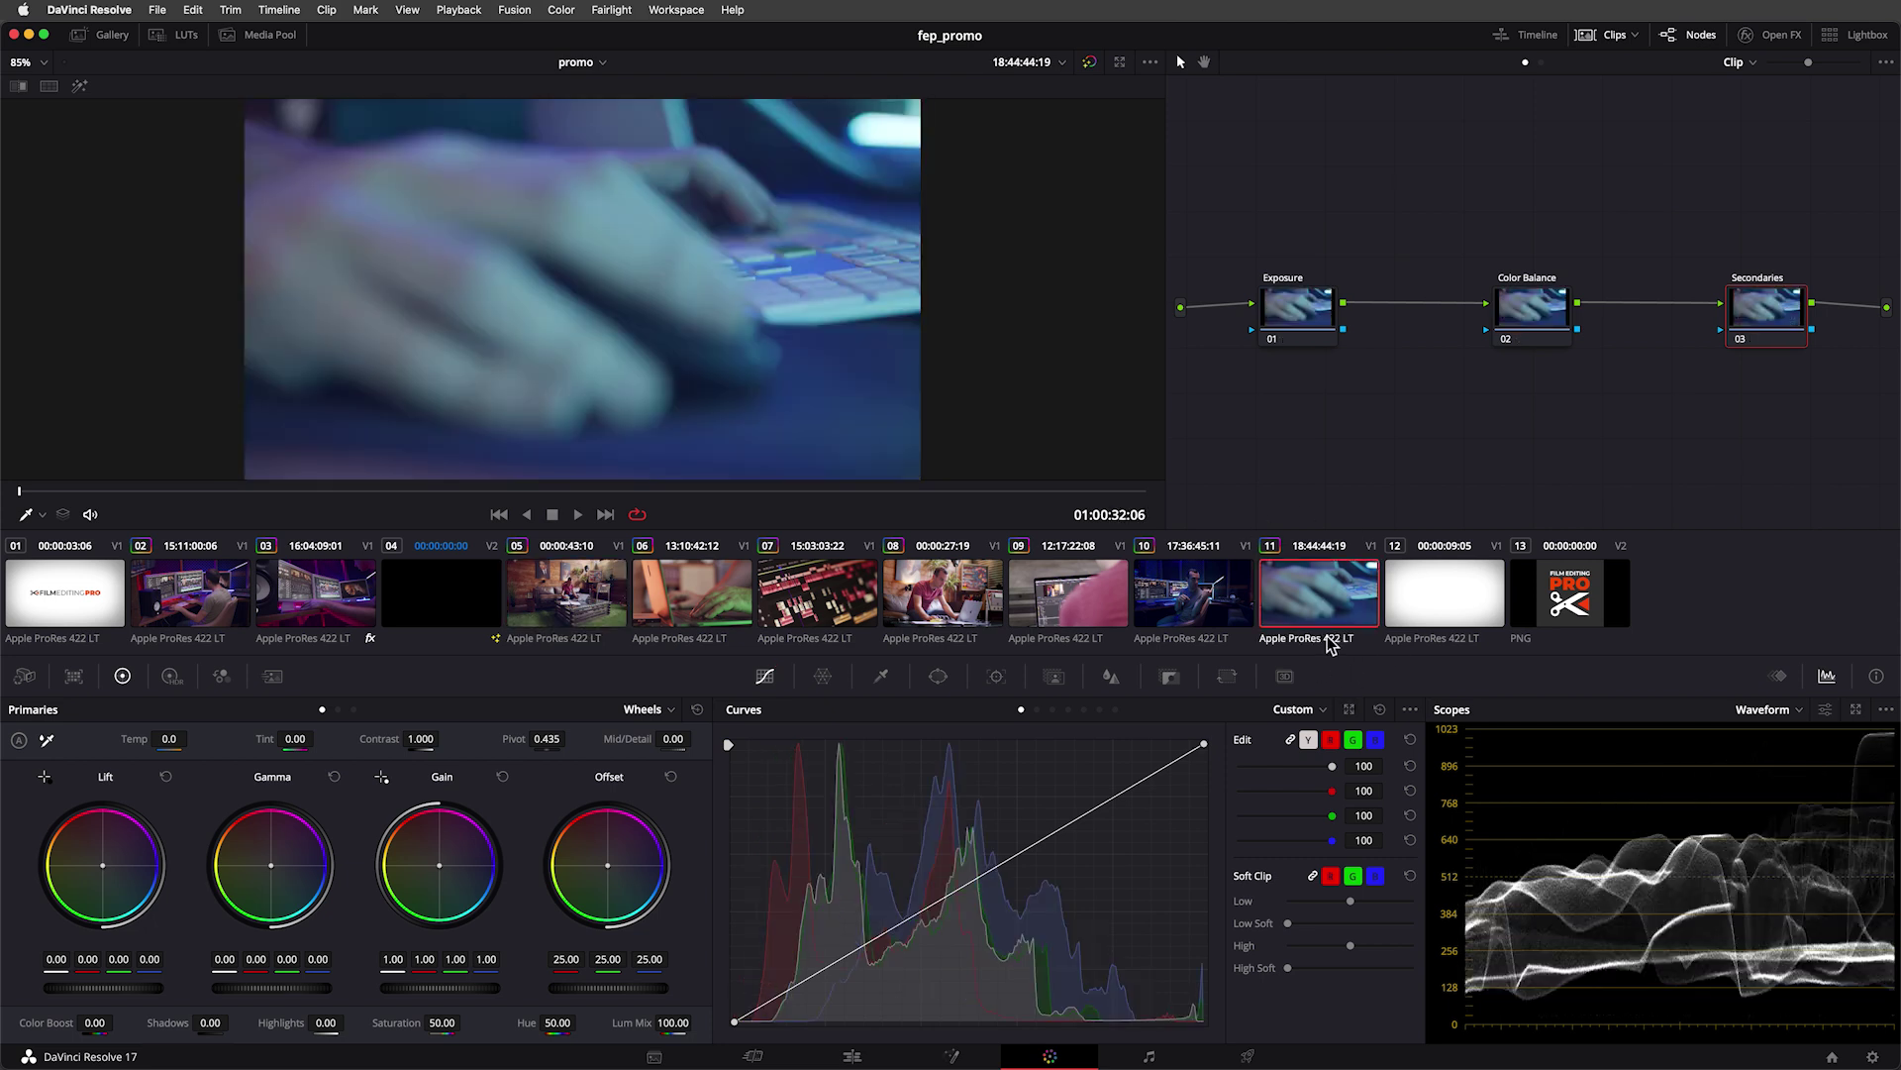
{"action": "left_click", "coordinate": [1182, 606]}
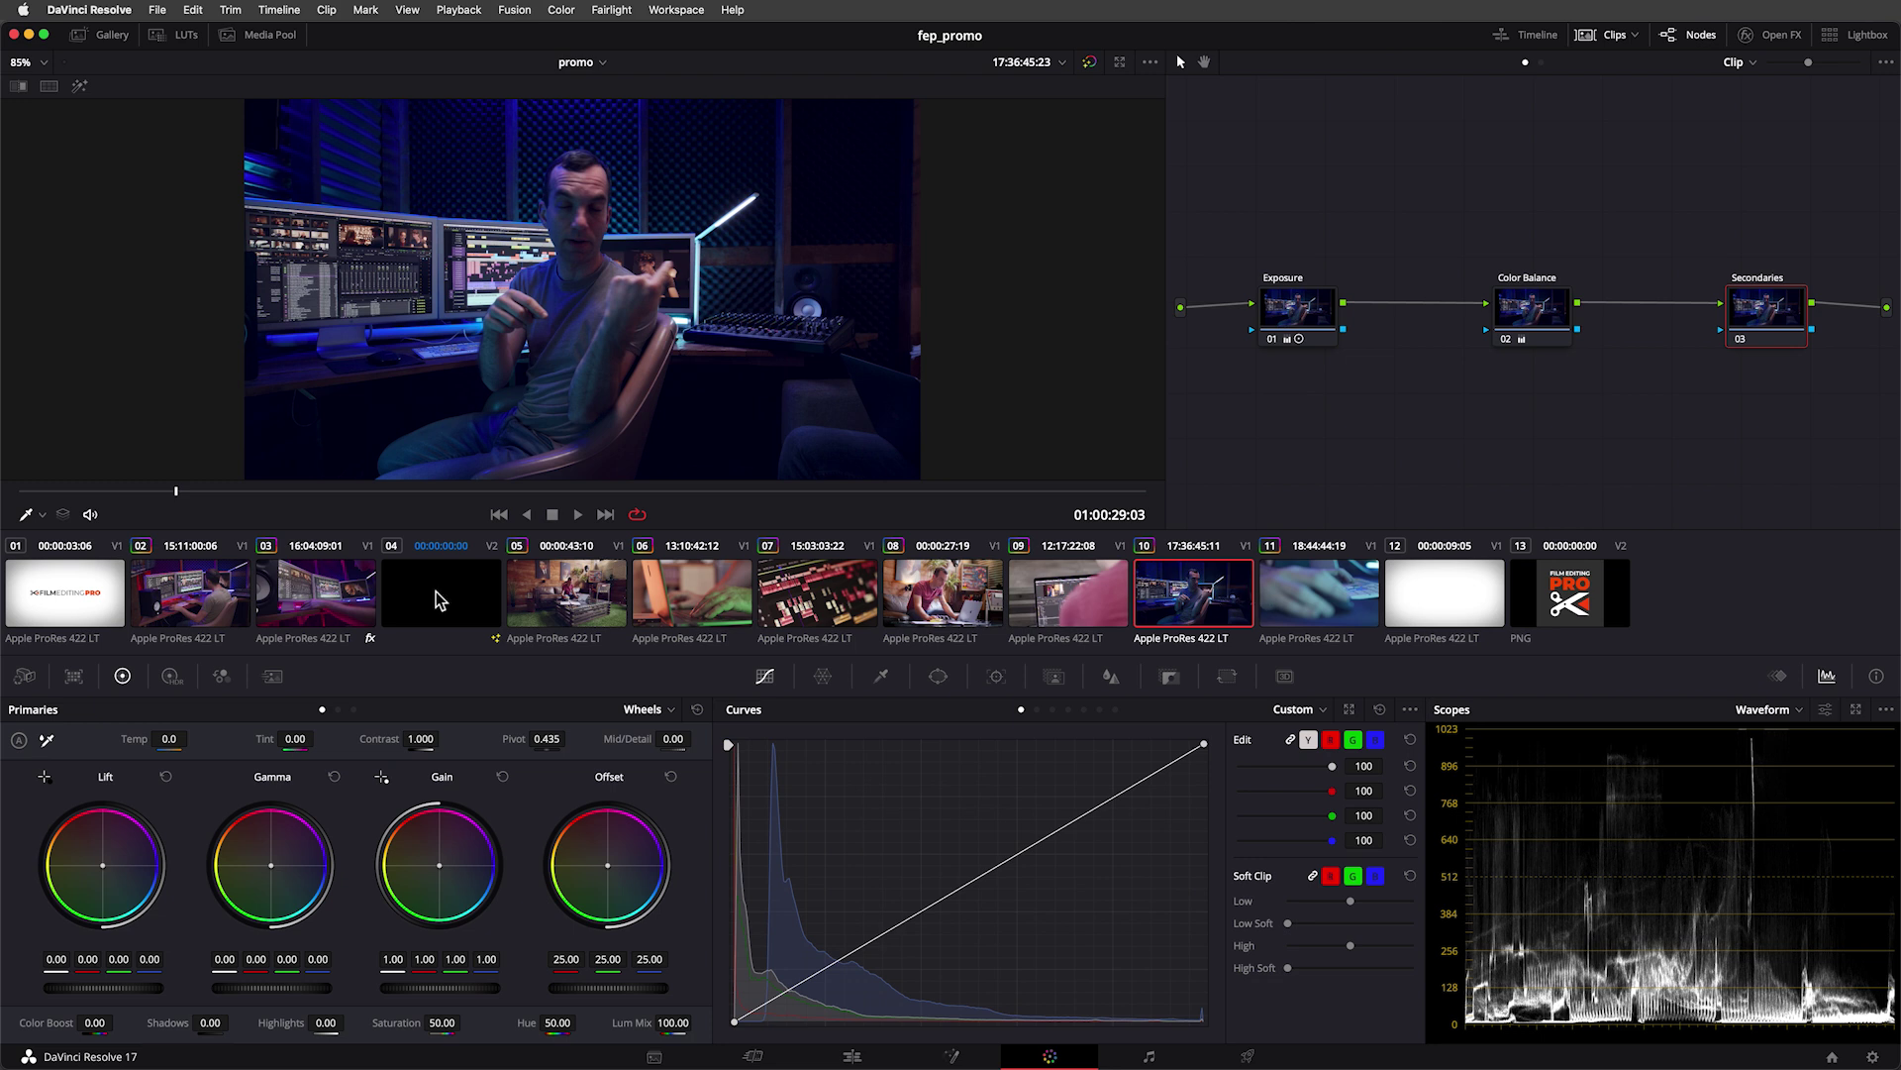
{"action": "left_click", "coordinate": [183, 594]}
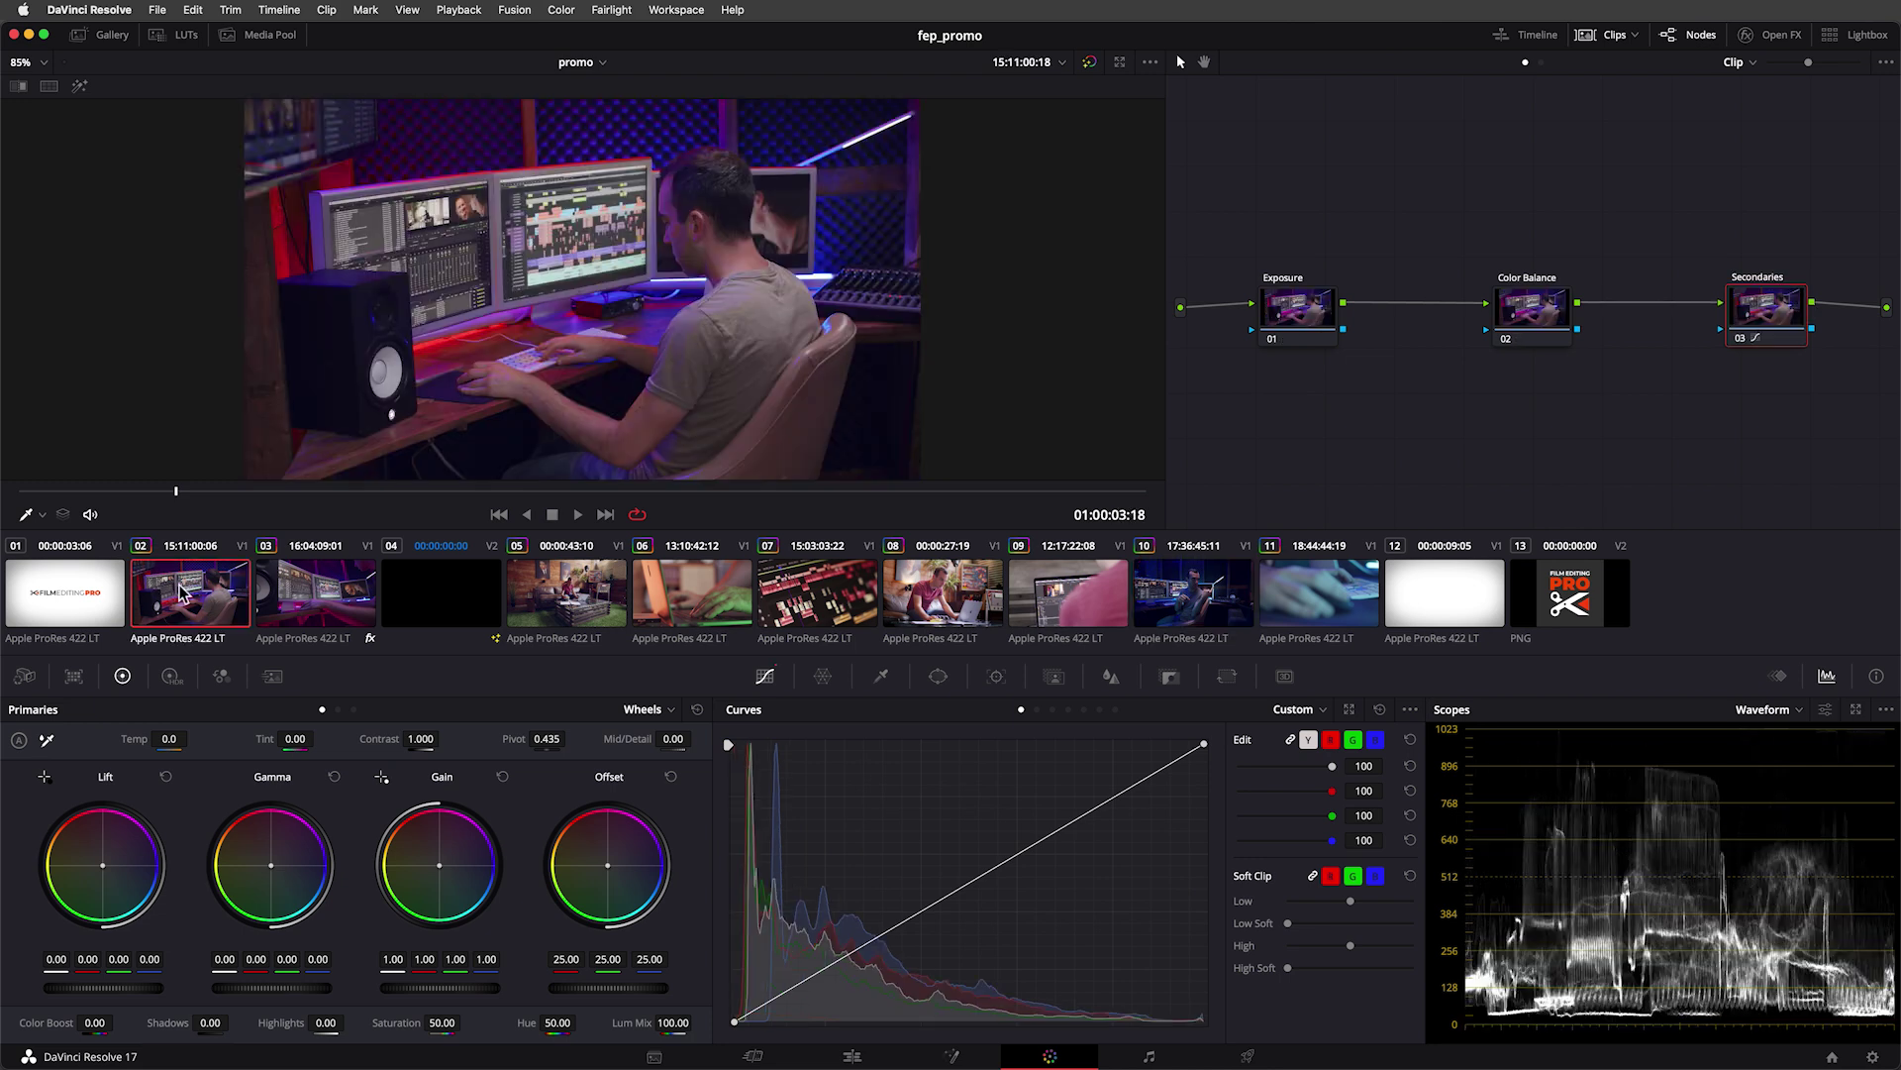
{"action": "left_click", "coordinate": [323, 596]}
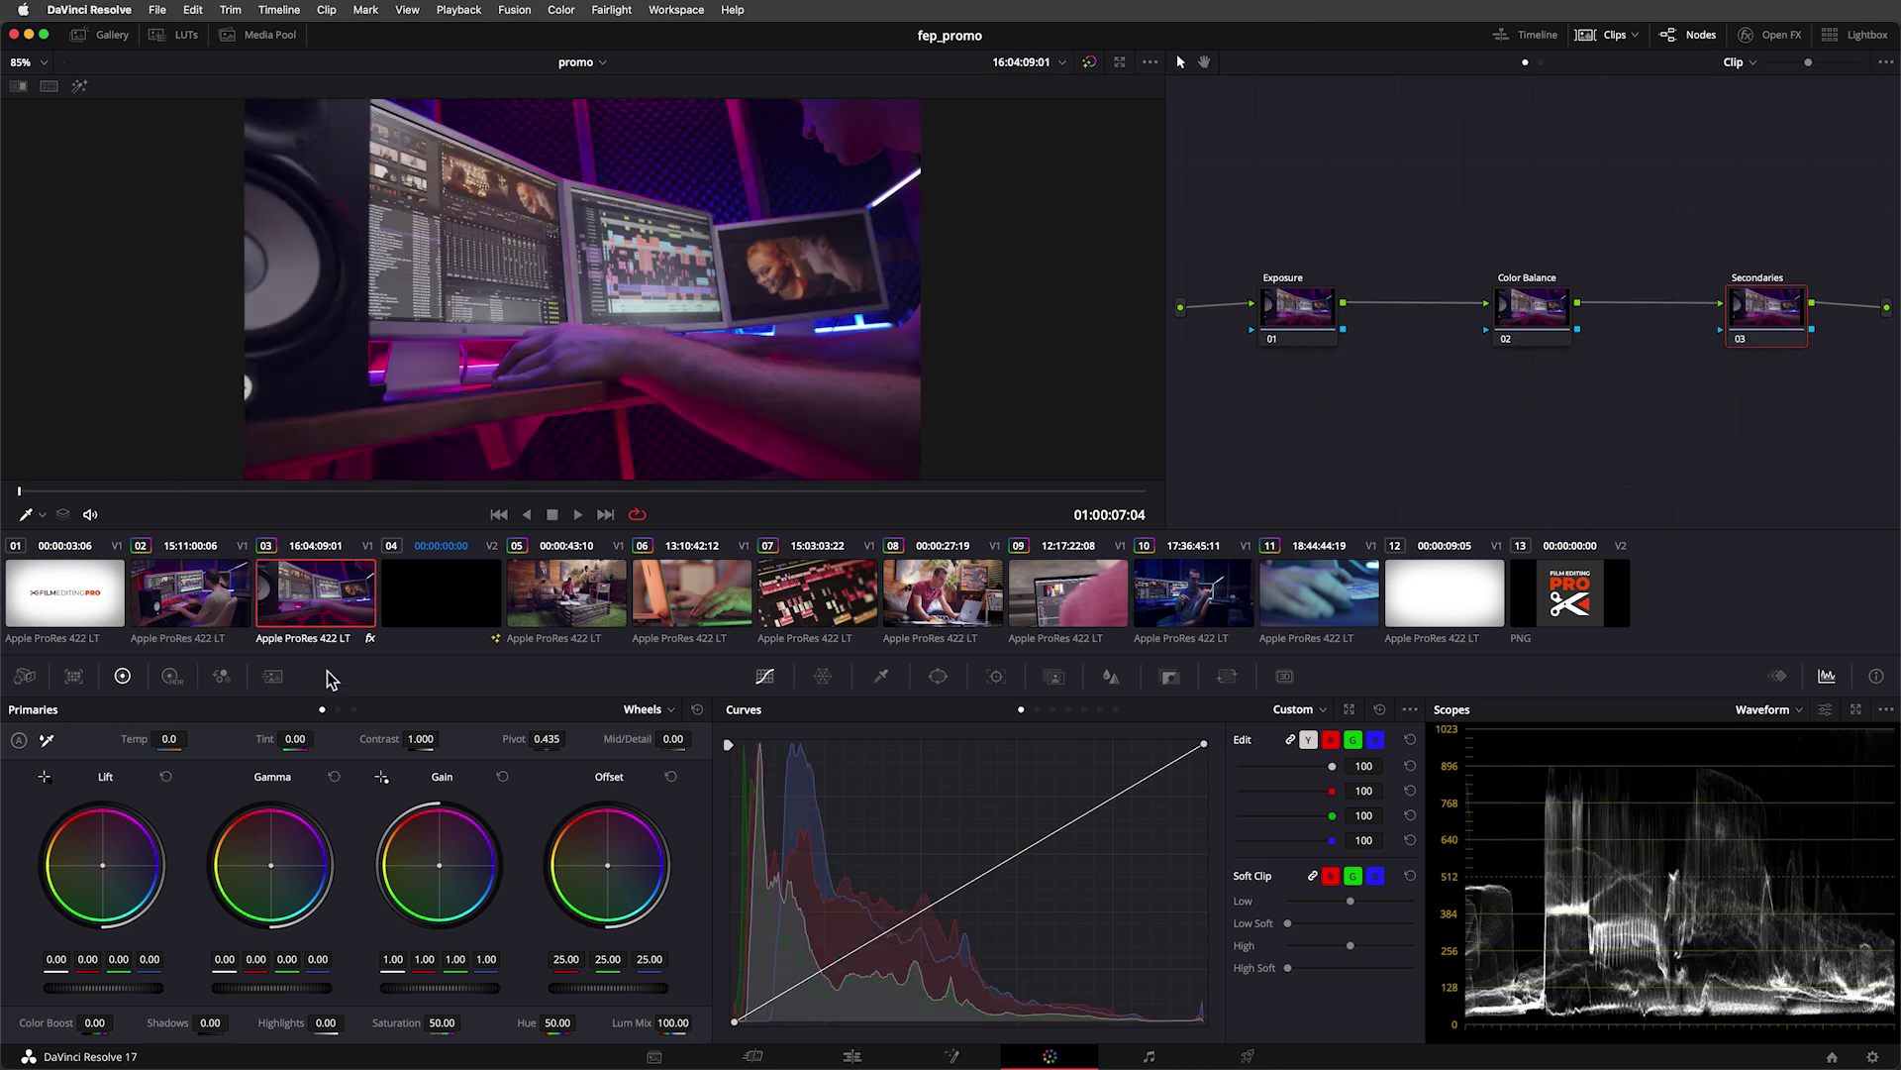
{"action": "left_click", "coordinate": [548, 584]}
{"action": "left_click", "coordinate": [694, 590]}
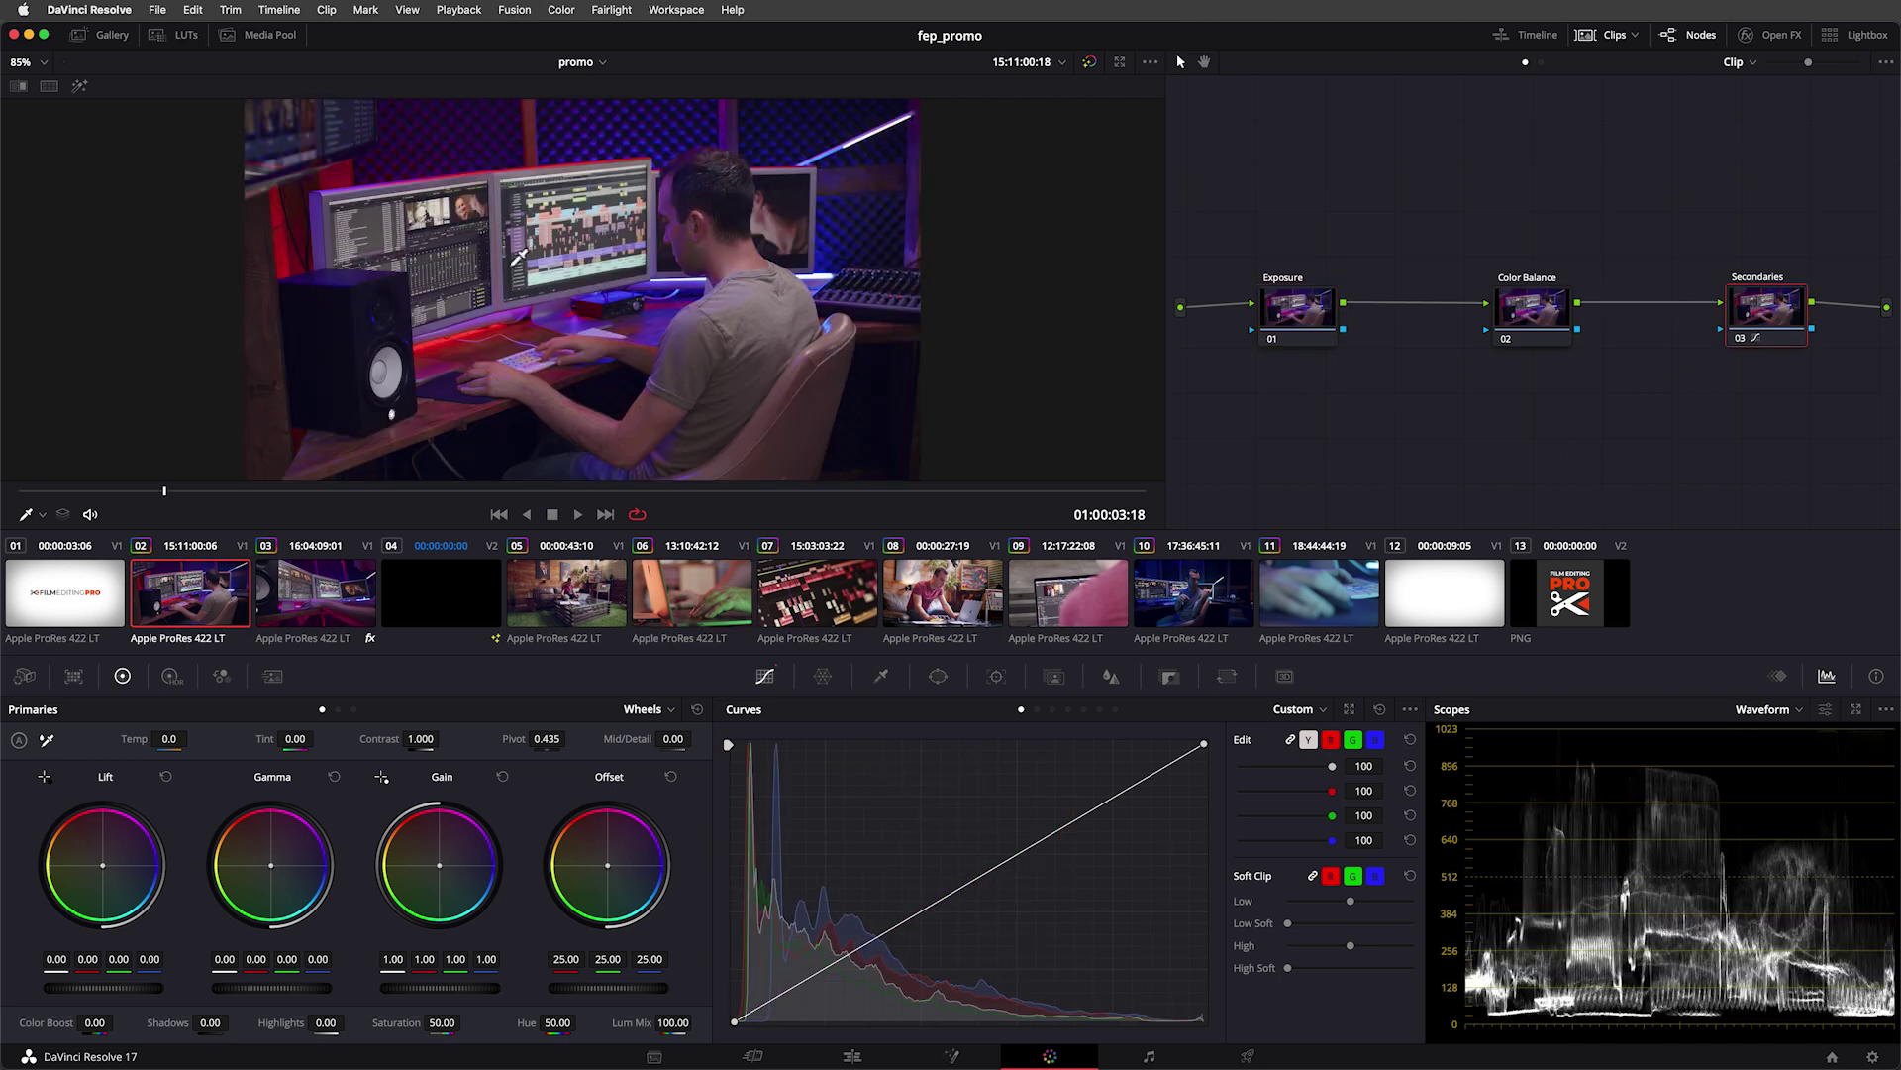
{"action": "right_click", "coordinate": [511, 260]}
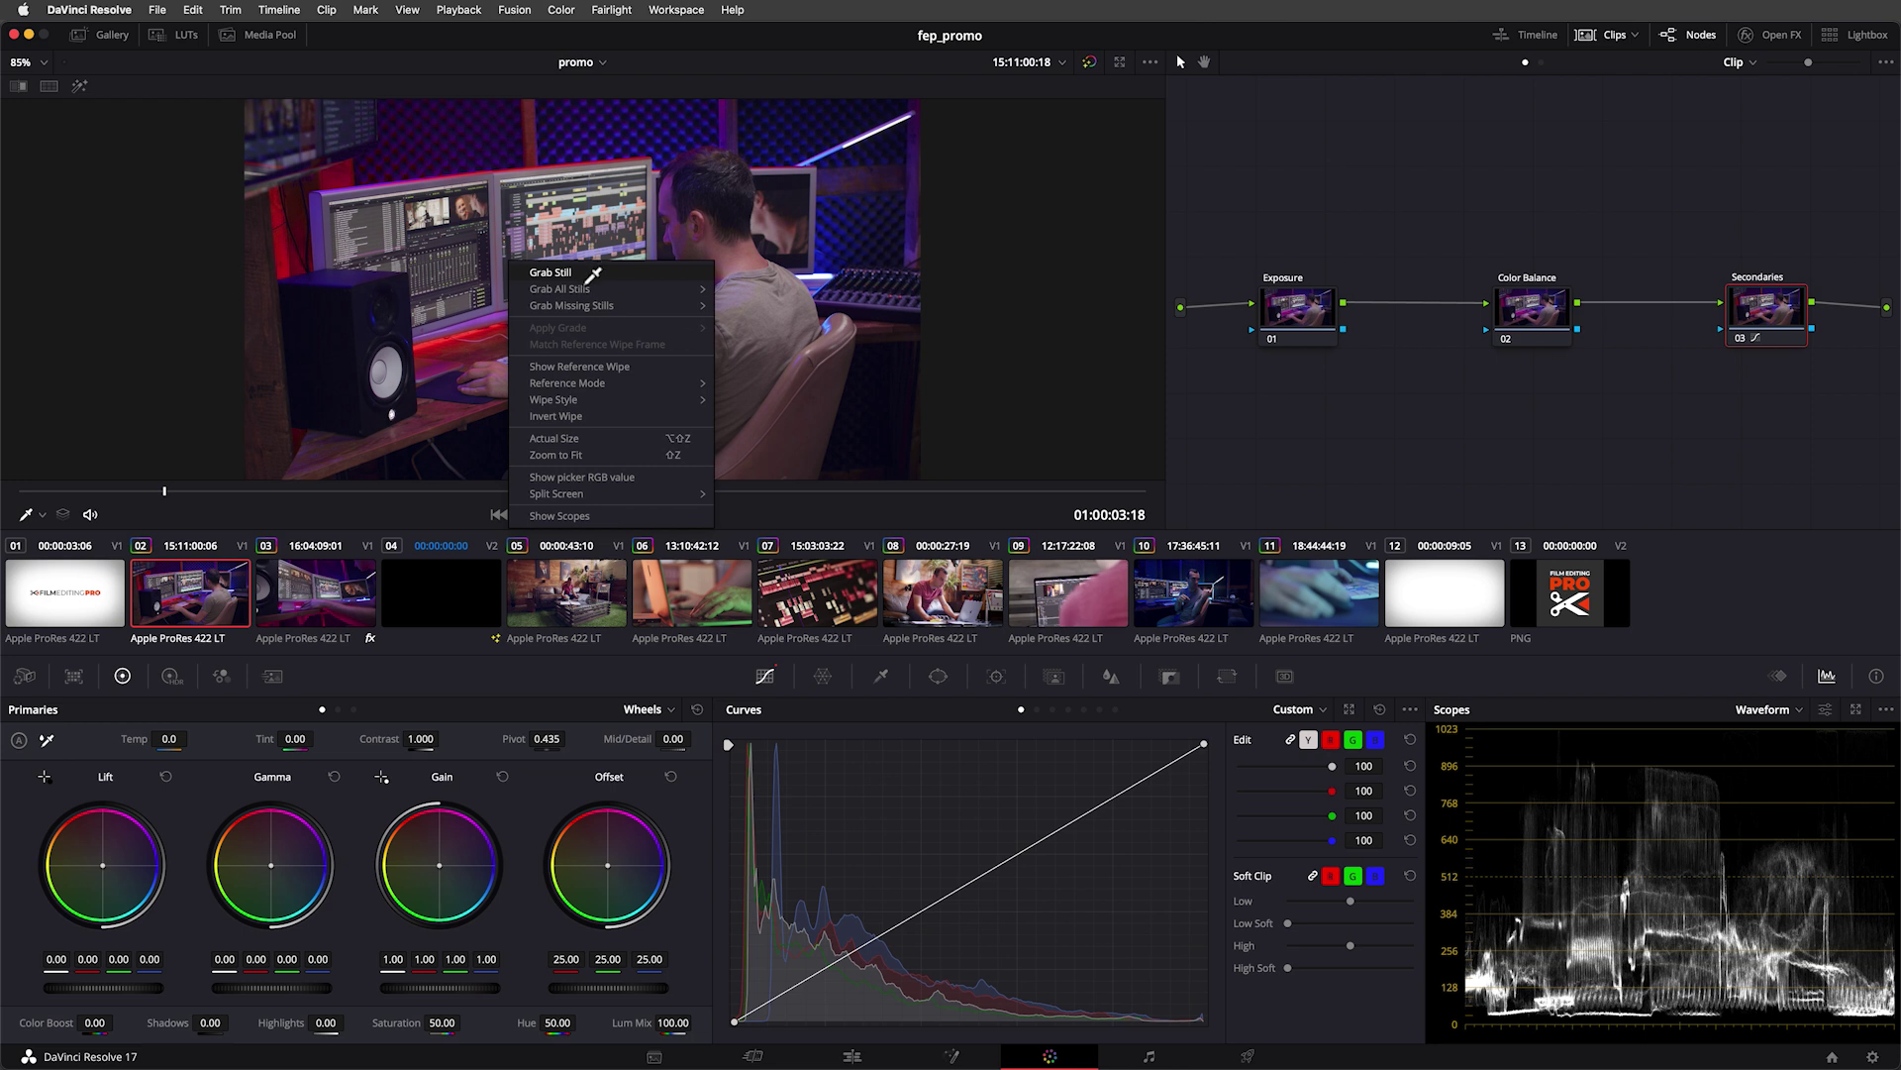
Grab a still of clip 02's grade and show the Gallery stills
{"action": "left_click", "coordinate": [550, 273]}
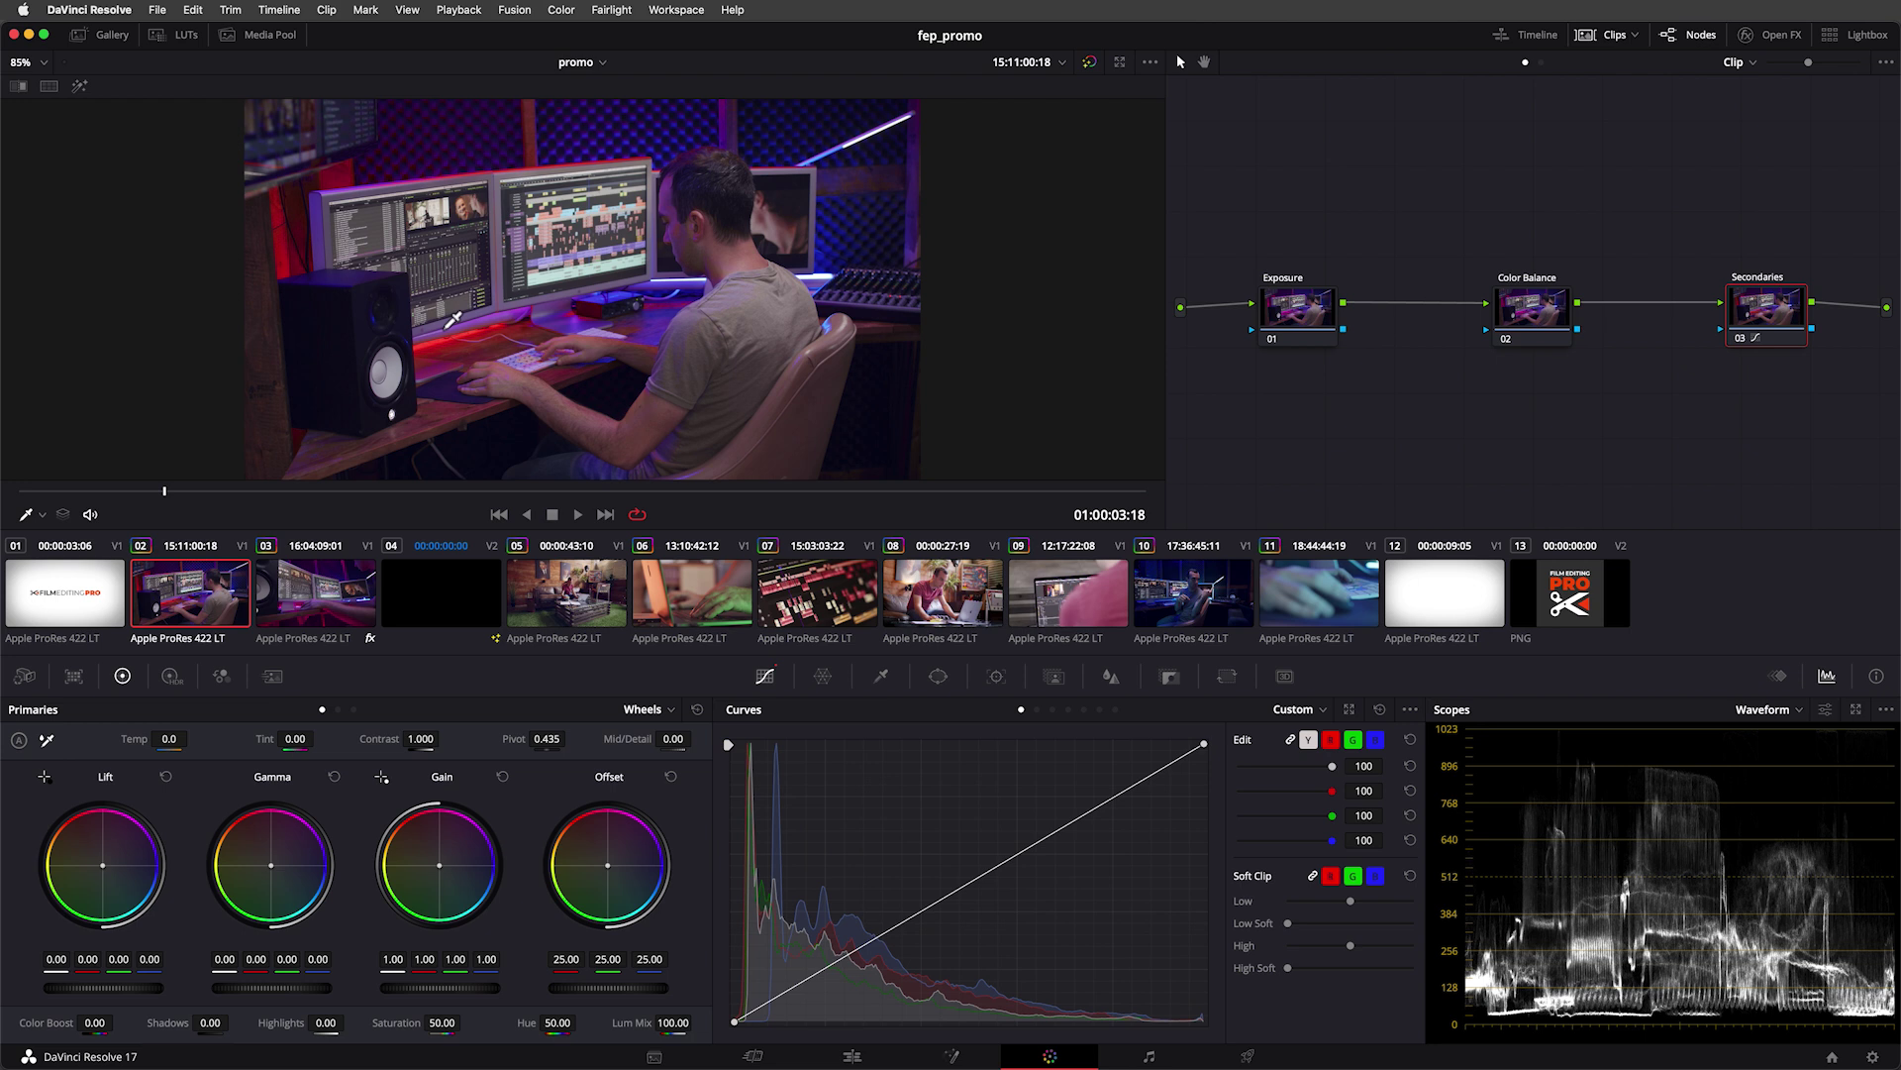
{"action": "left_click", "coordinate": [109, 38]}
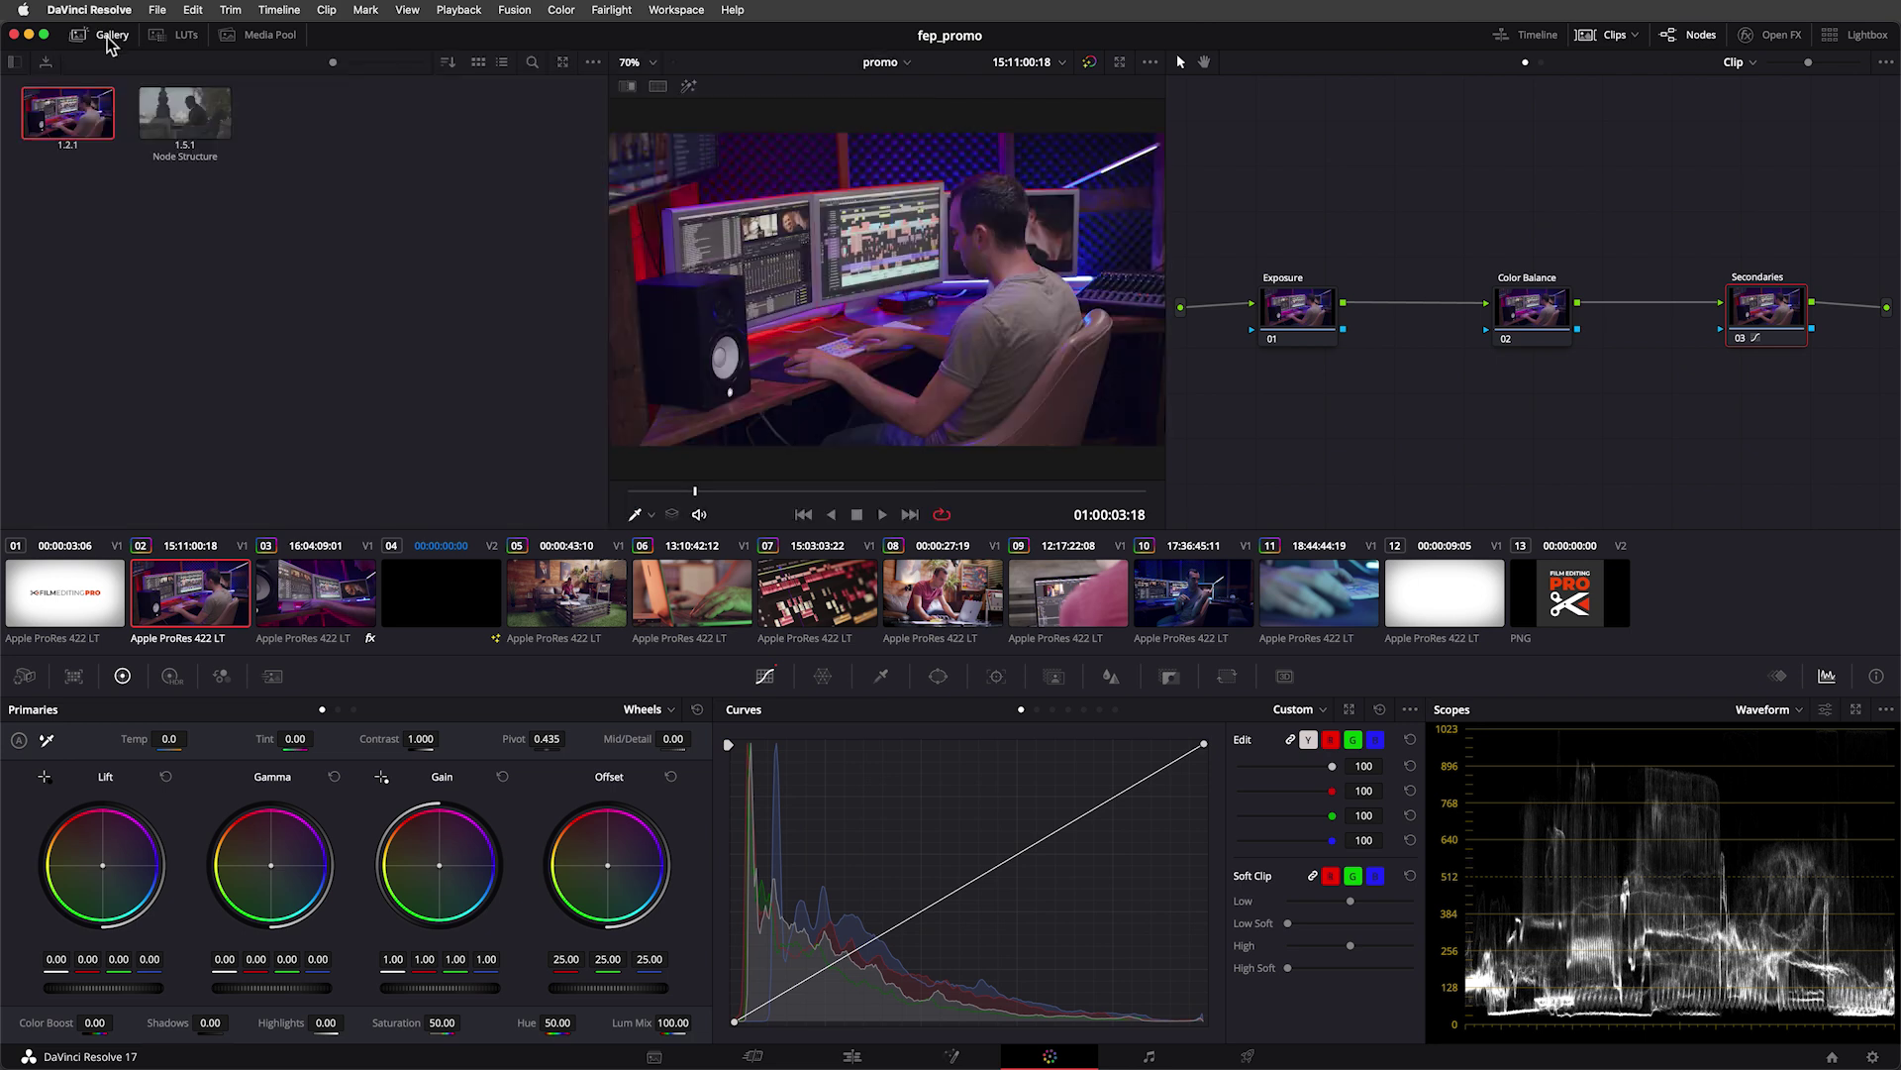
Load clip 03 for grading and bring up gallery still 1.2.1's options
{"action": "mouse_move", "coordinate": [15, 117]}
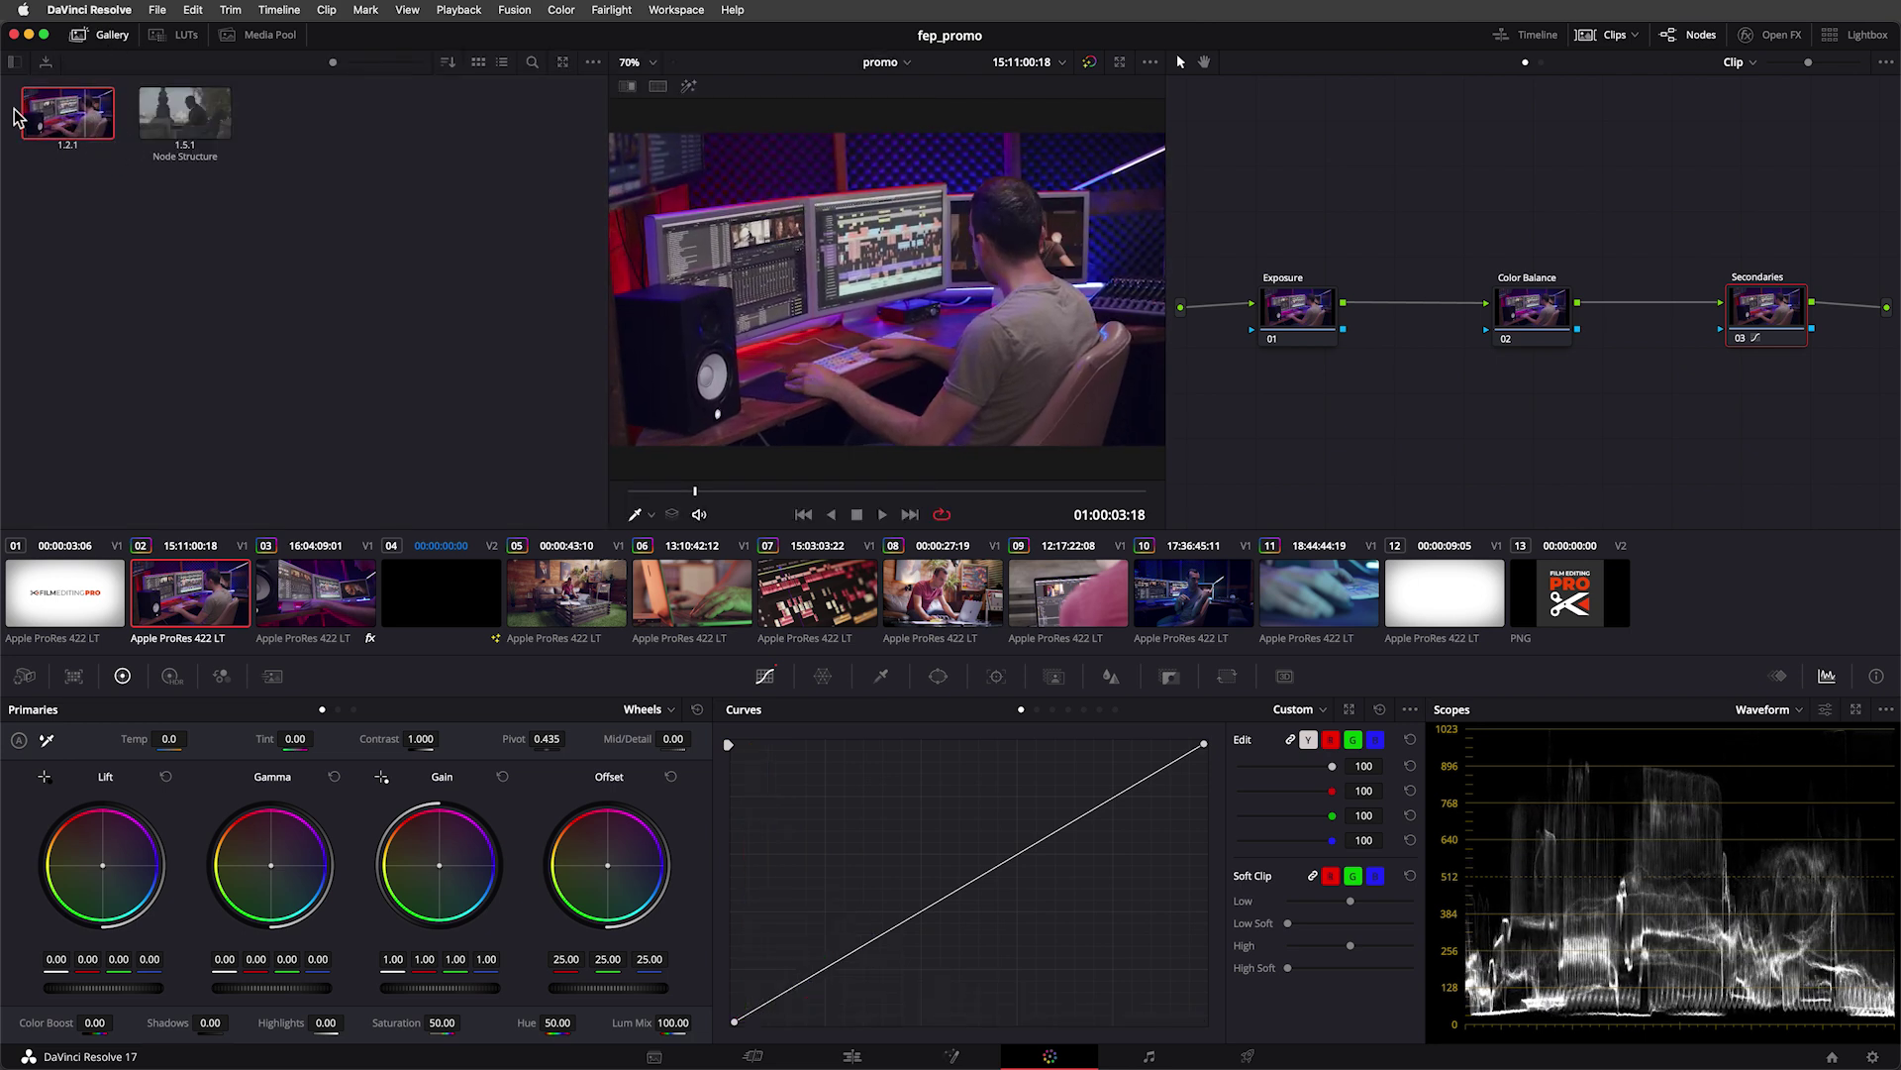
{"action": "left_click", "coordinate": [359, 604]}
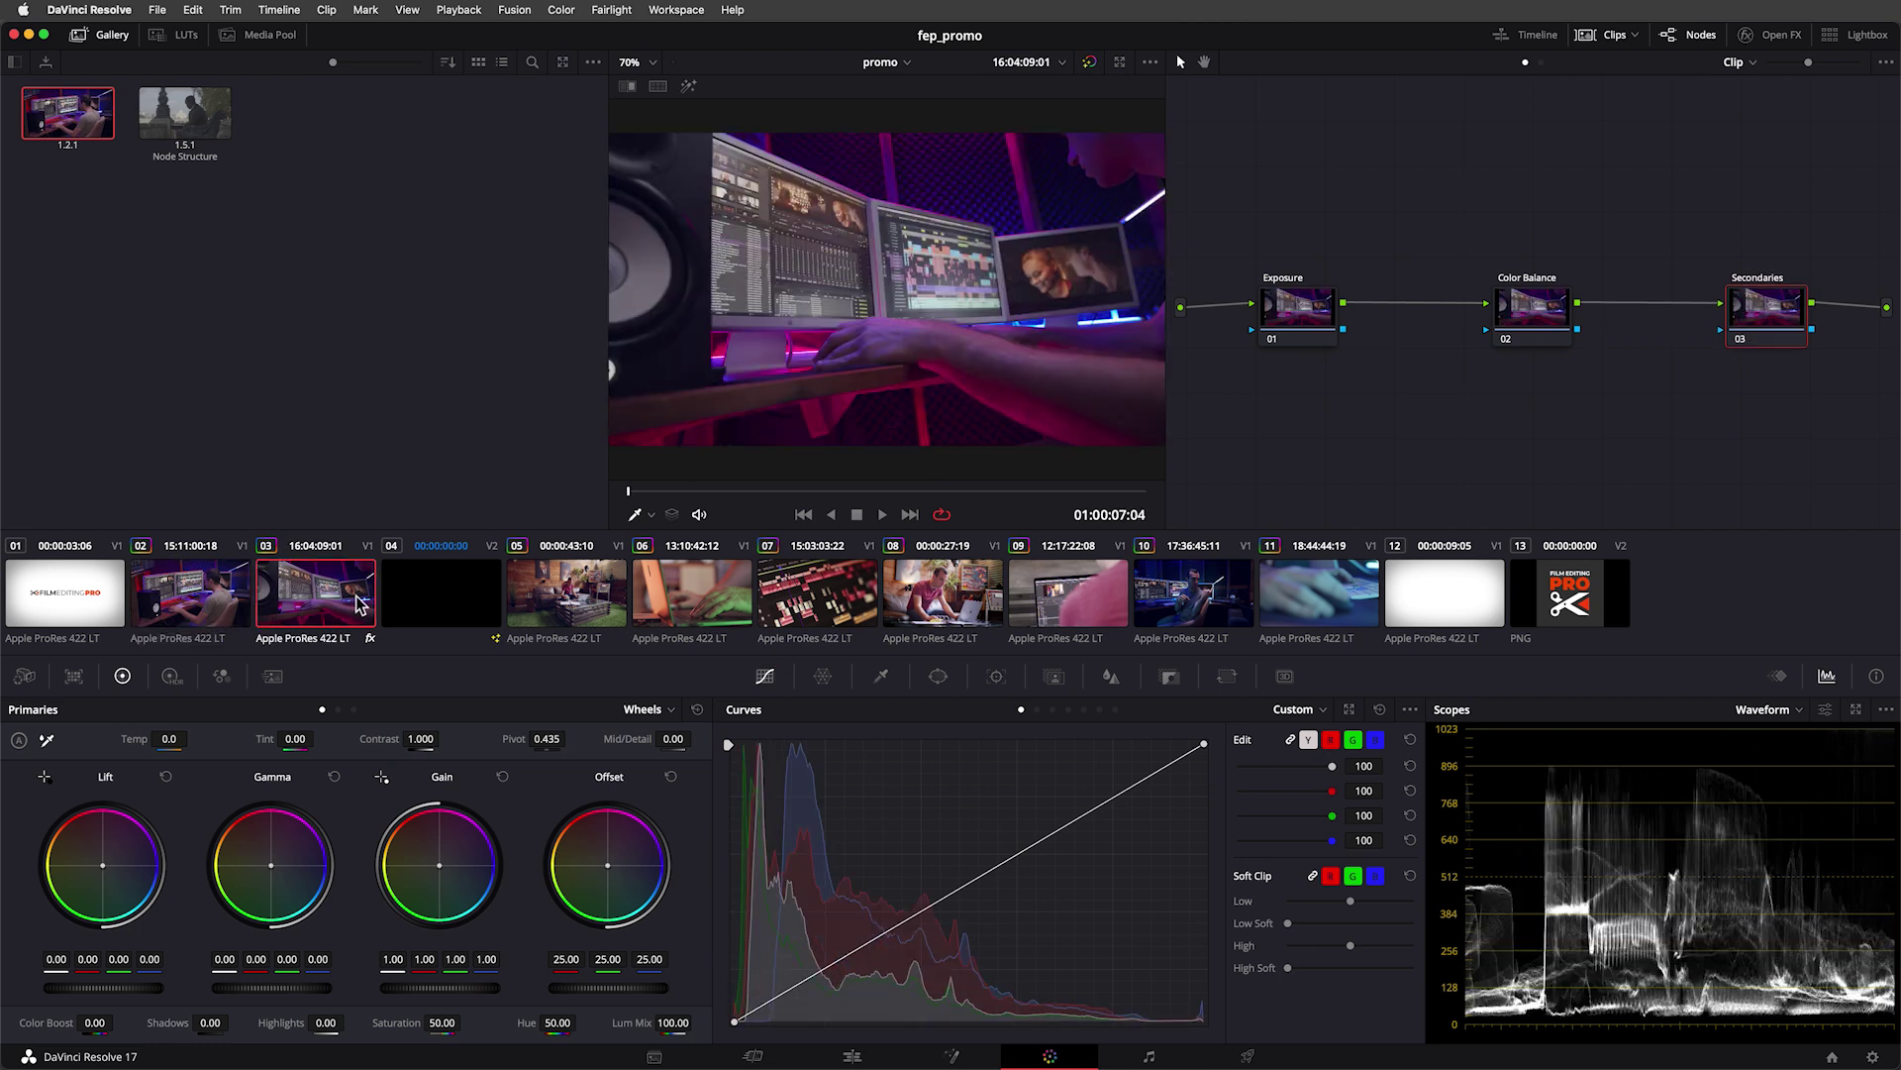
{"action": "mouse_move", "coordinate": [38, 119]}
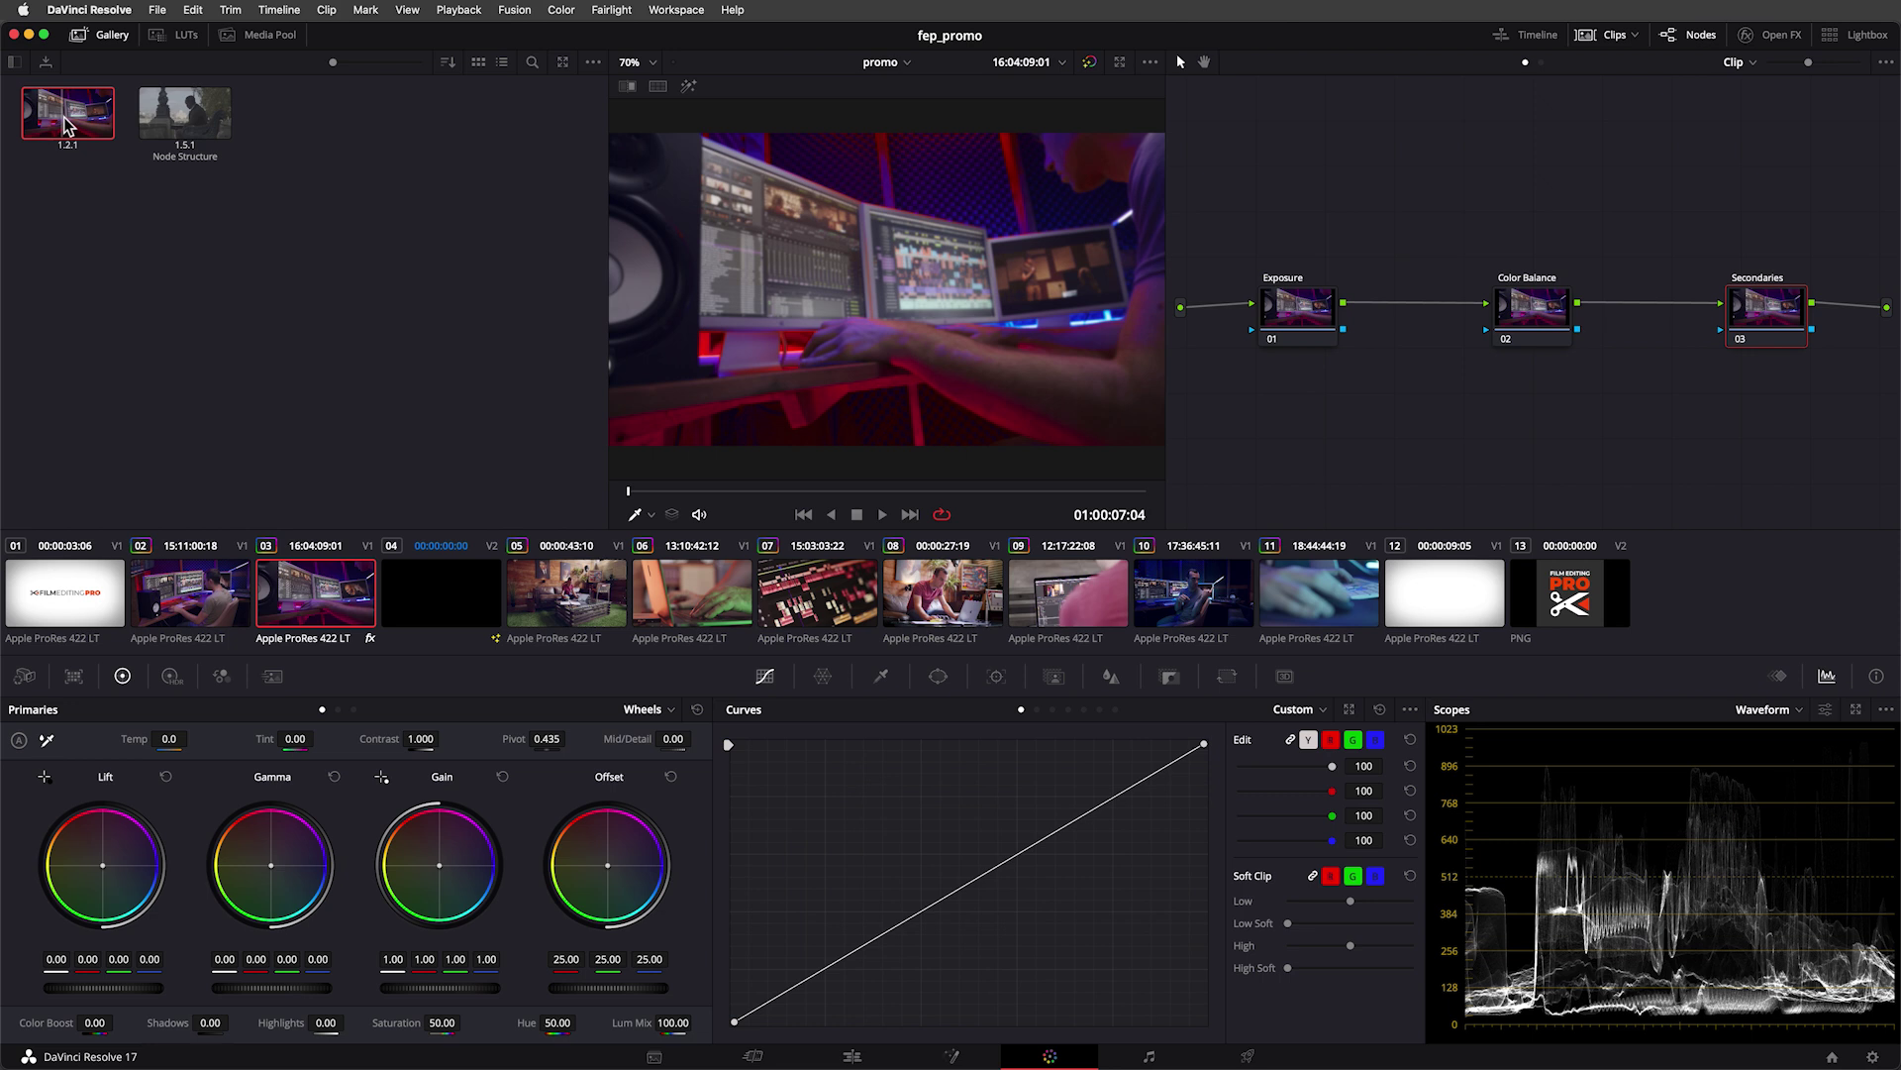
{"action": "right_click", "coordinate": [65, 123]}
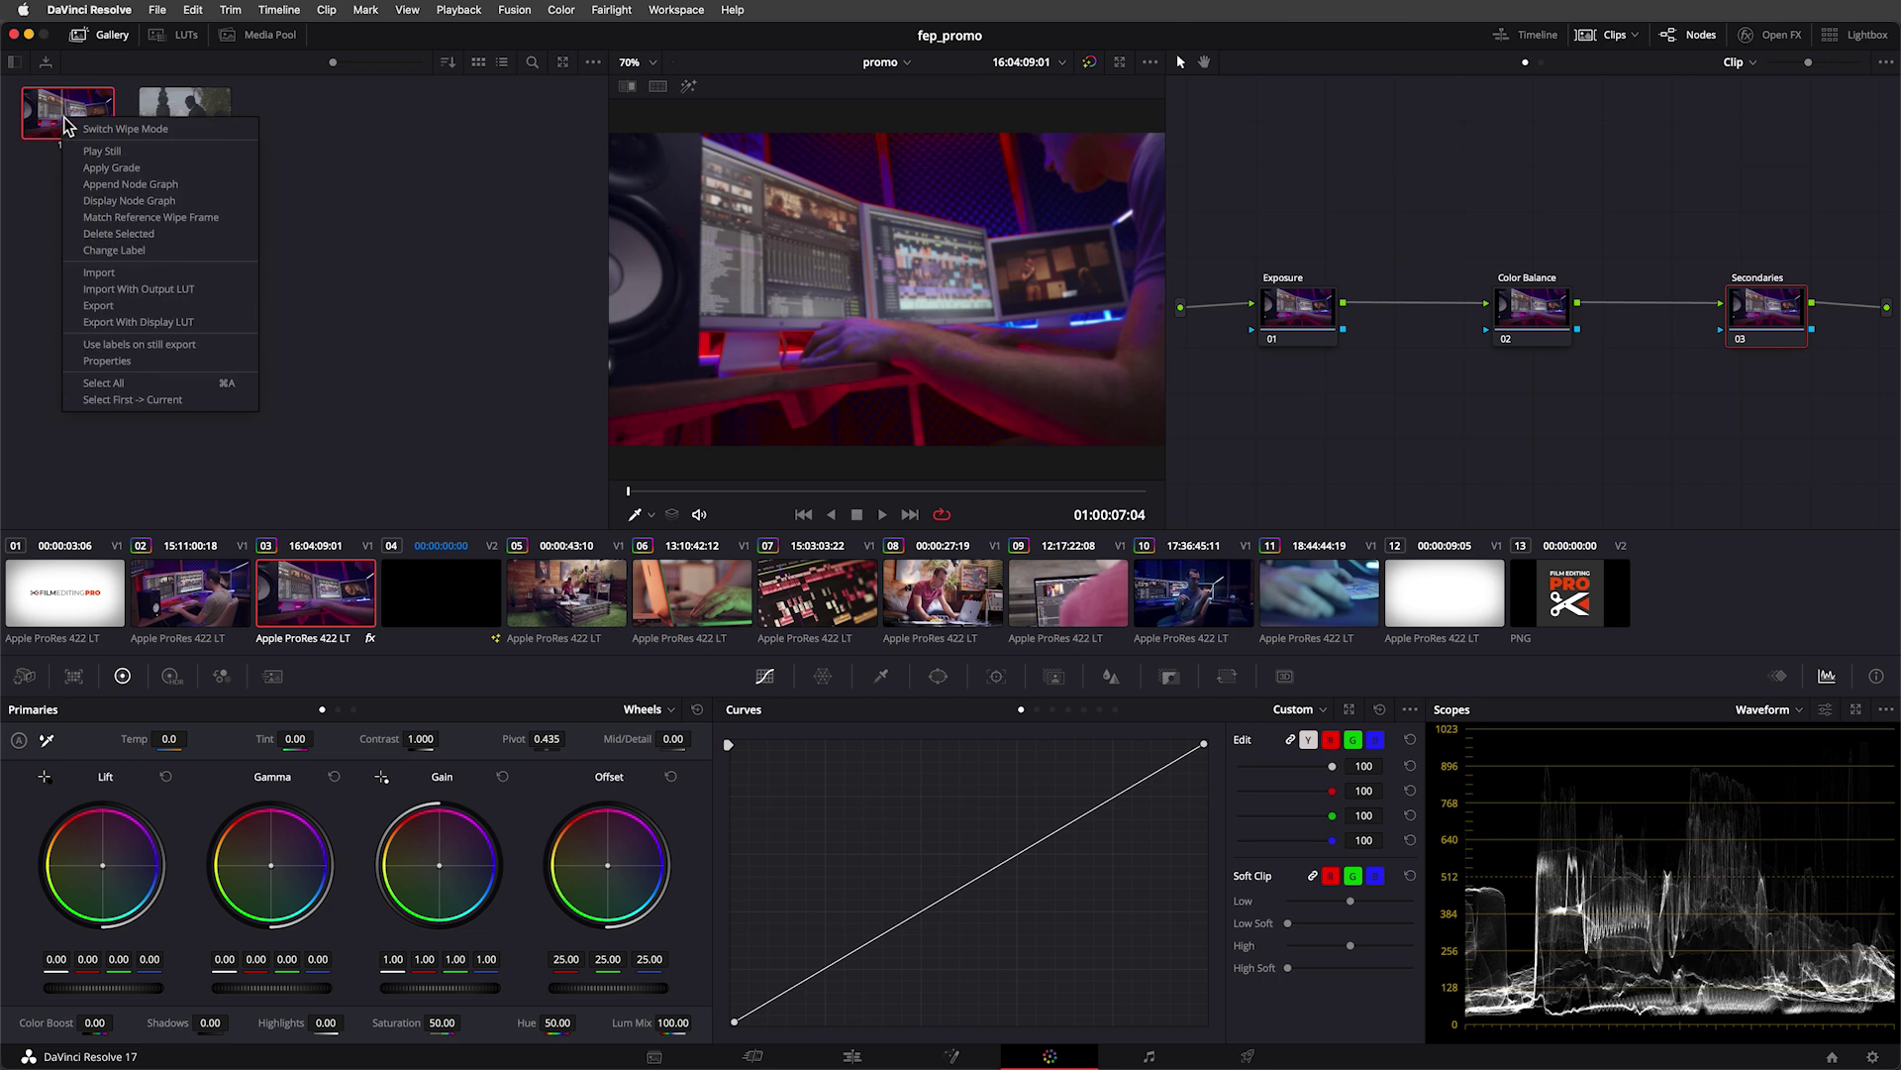
Apply still 1.2.1's grade to clip 03 and hide the Gallery
{"action": "left_click", "coordinate": [117, 166]}
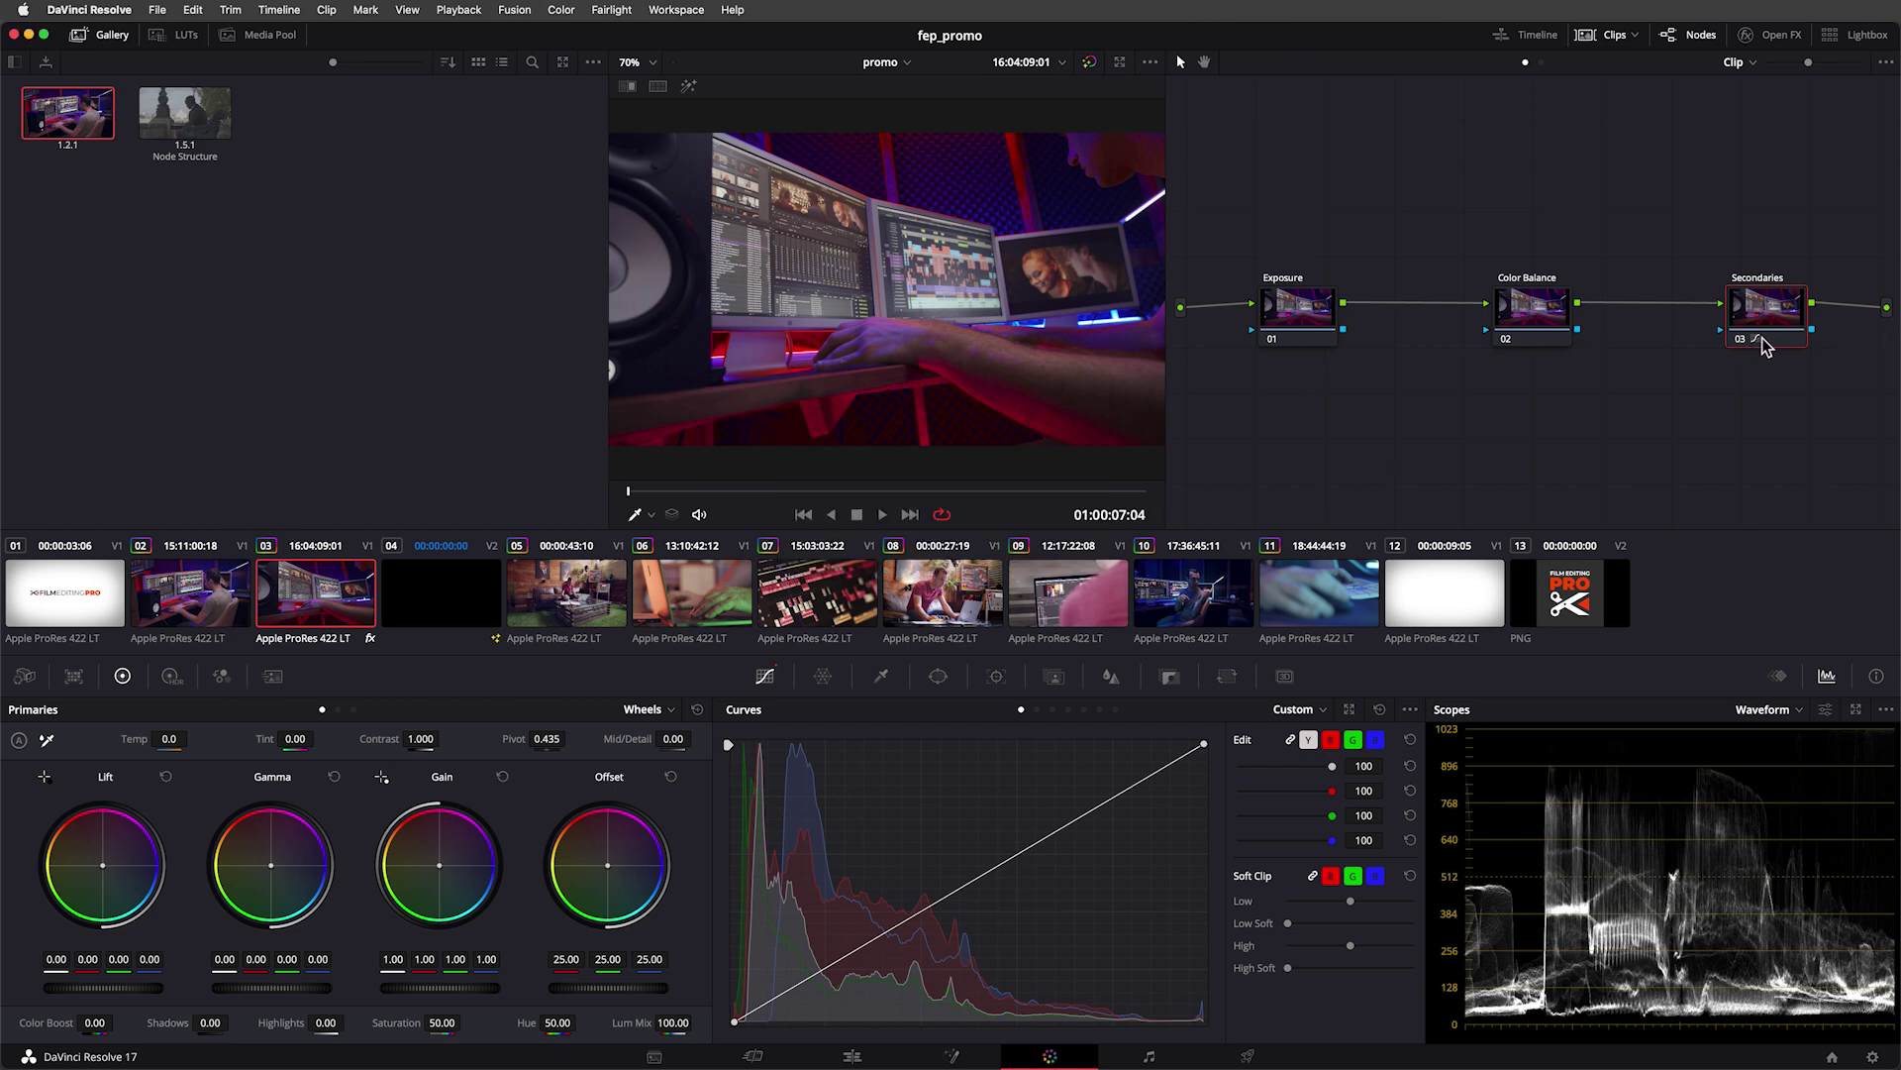
{"action": "left_click", "coordinate": [86, 36]}
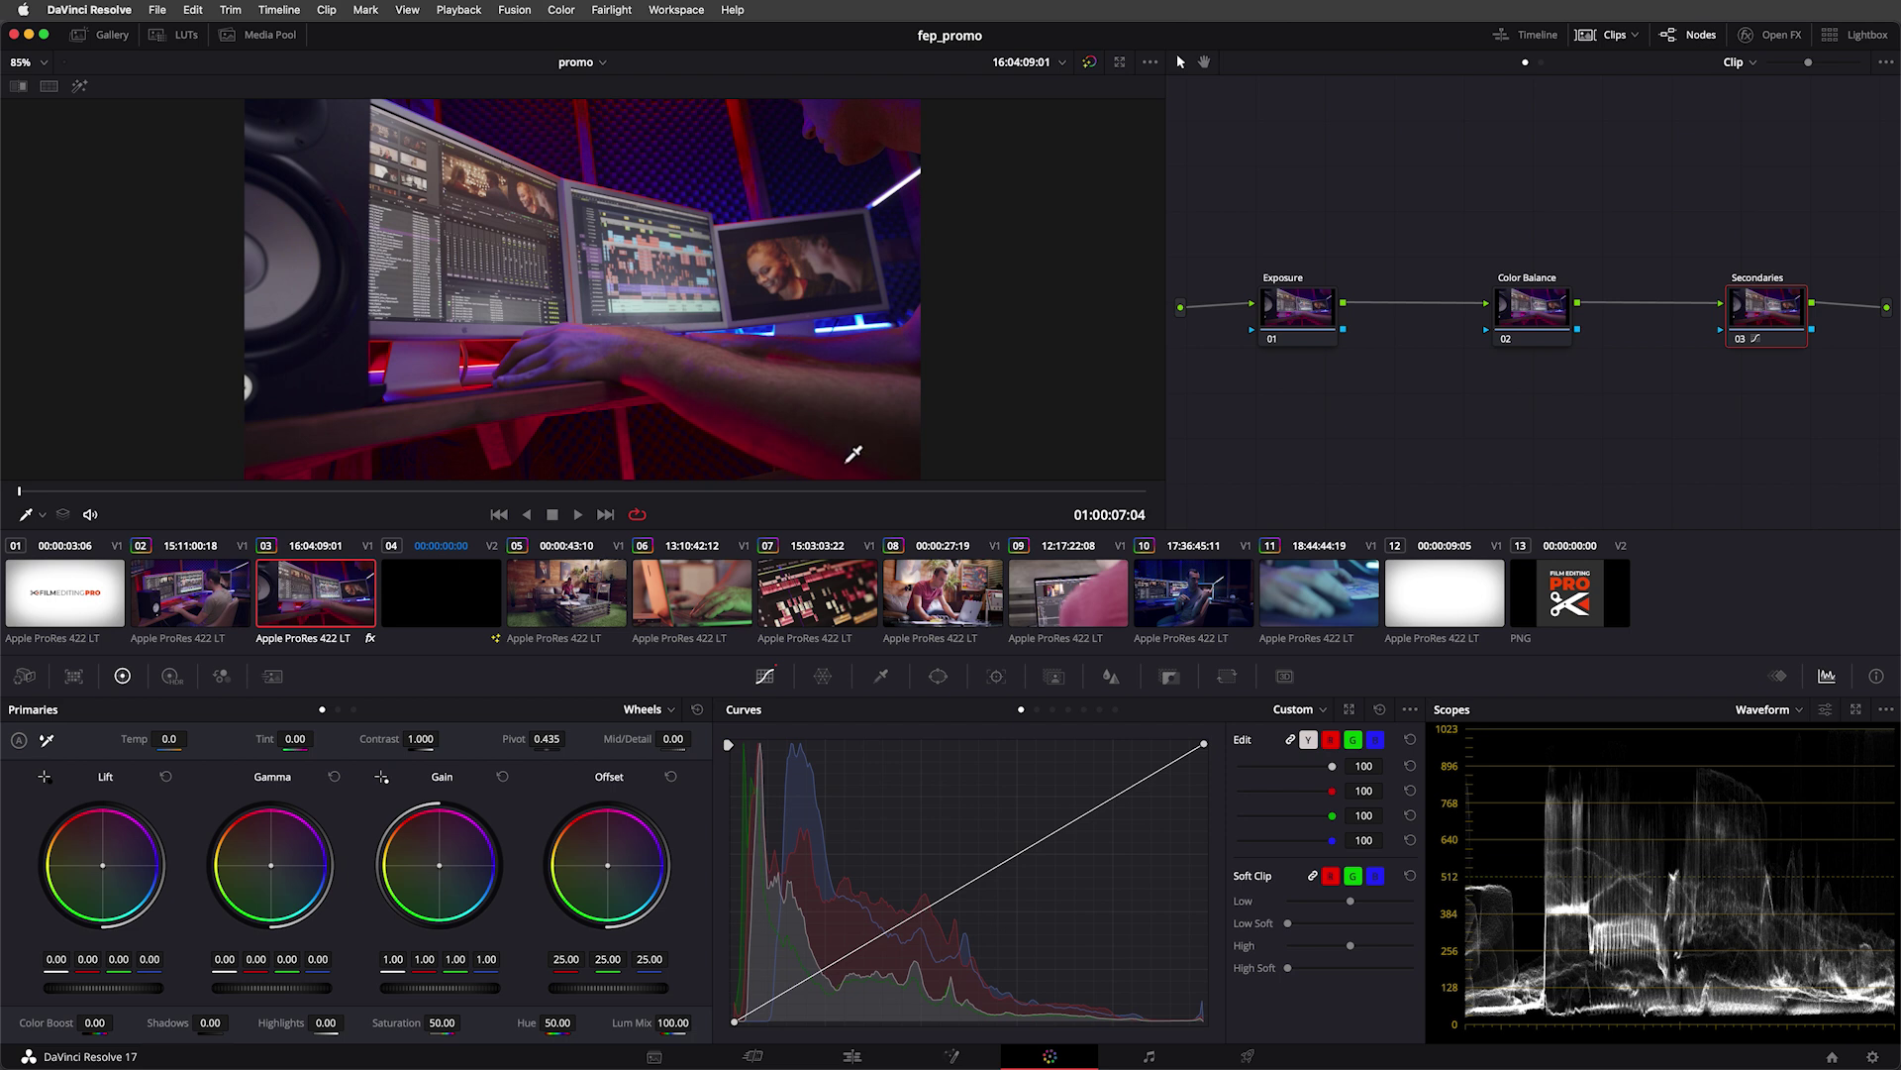
Reshape clip 03's Hue vs Hue curve in the purple range and re-enable the Secondaries node
{"action": "left_click", "coordinate": [1051, 710]}
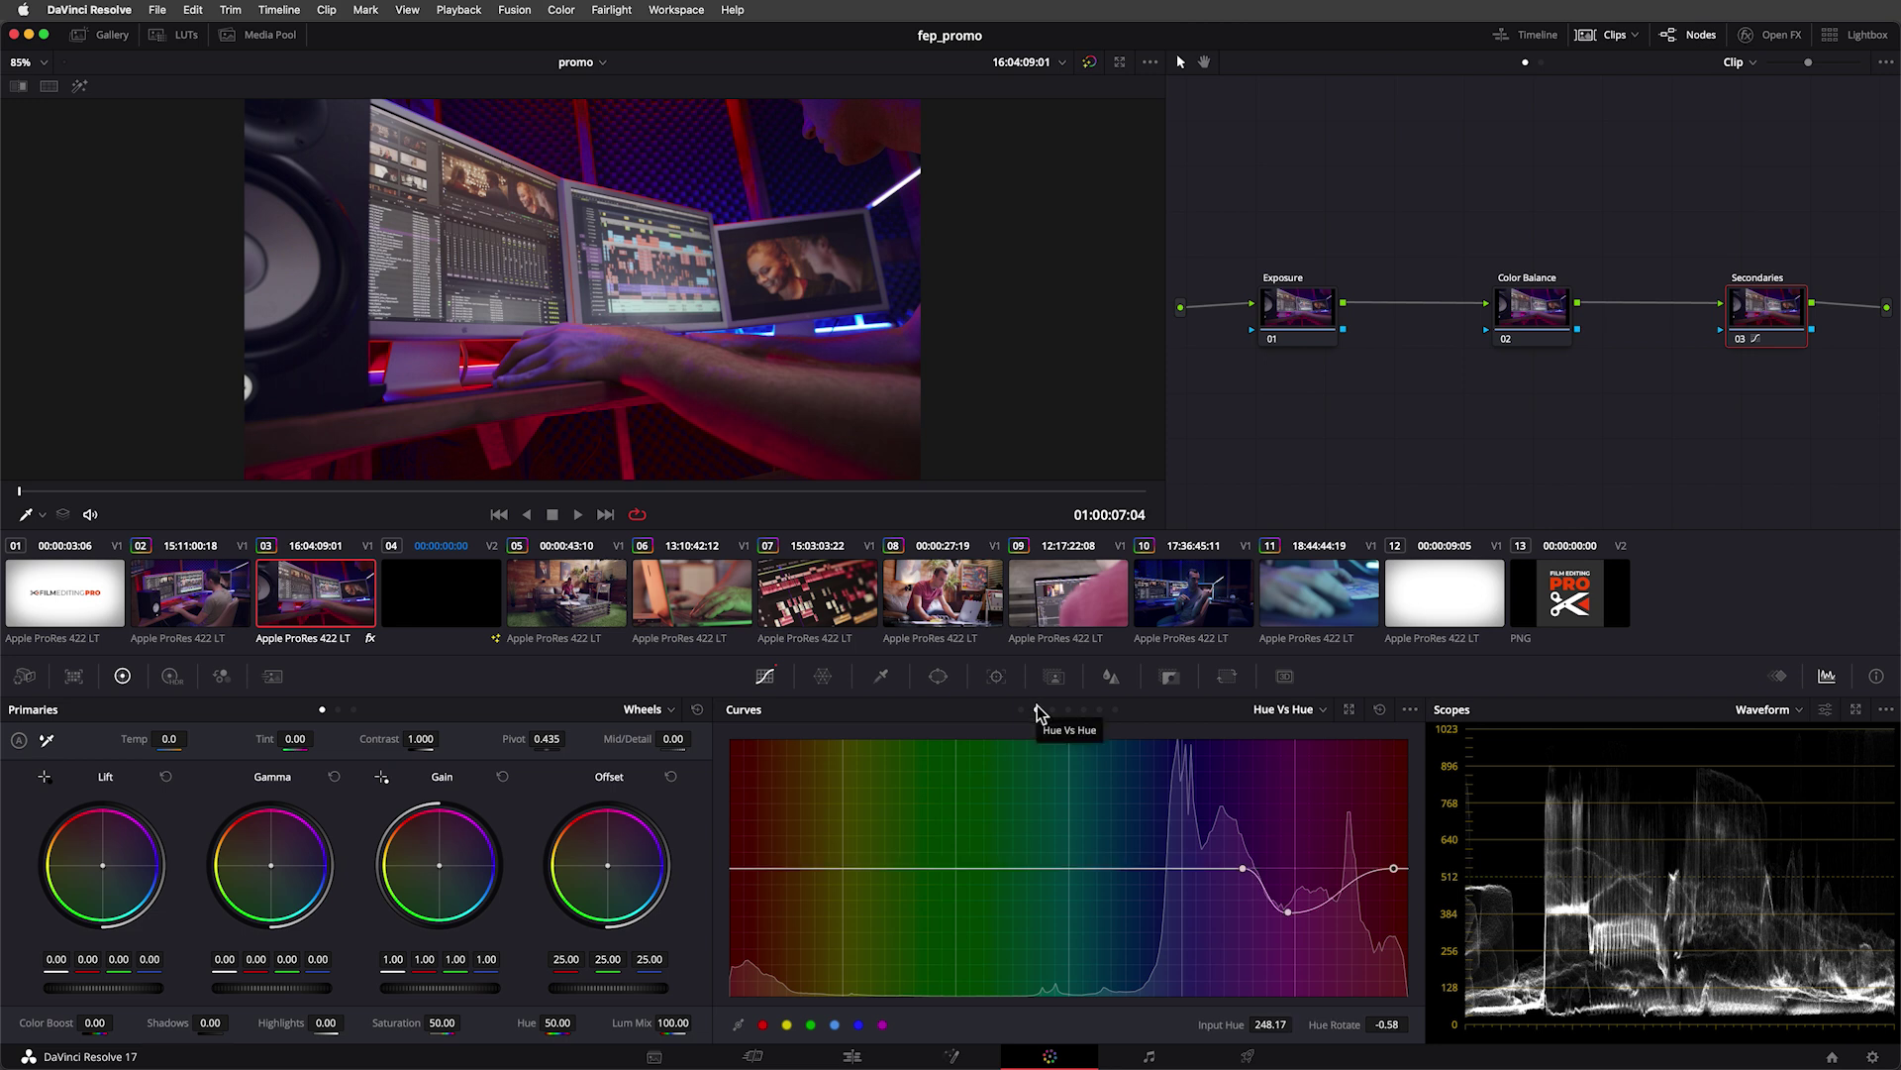
{"action": "left_click_drag", "start_coordinate": [1242, 867], "coordinate": [1208, 892]}
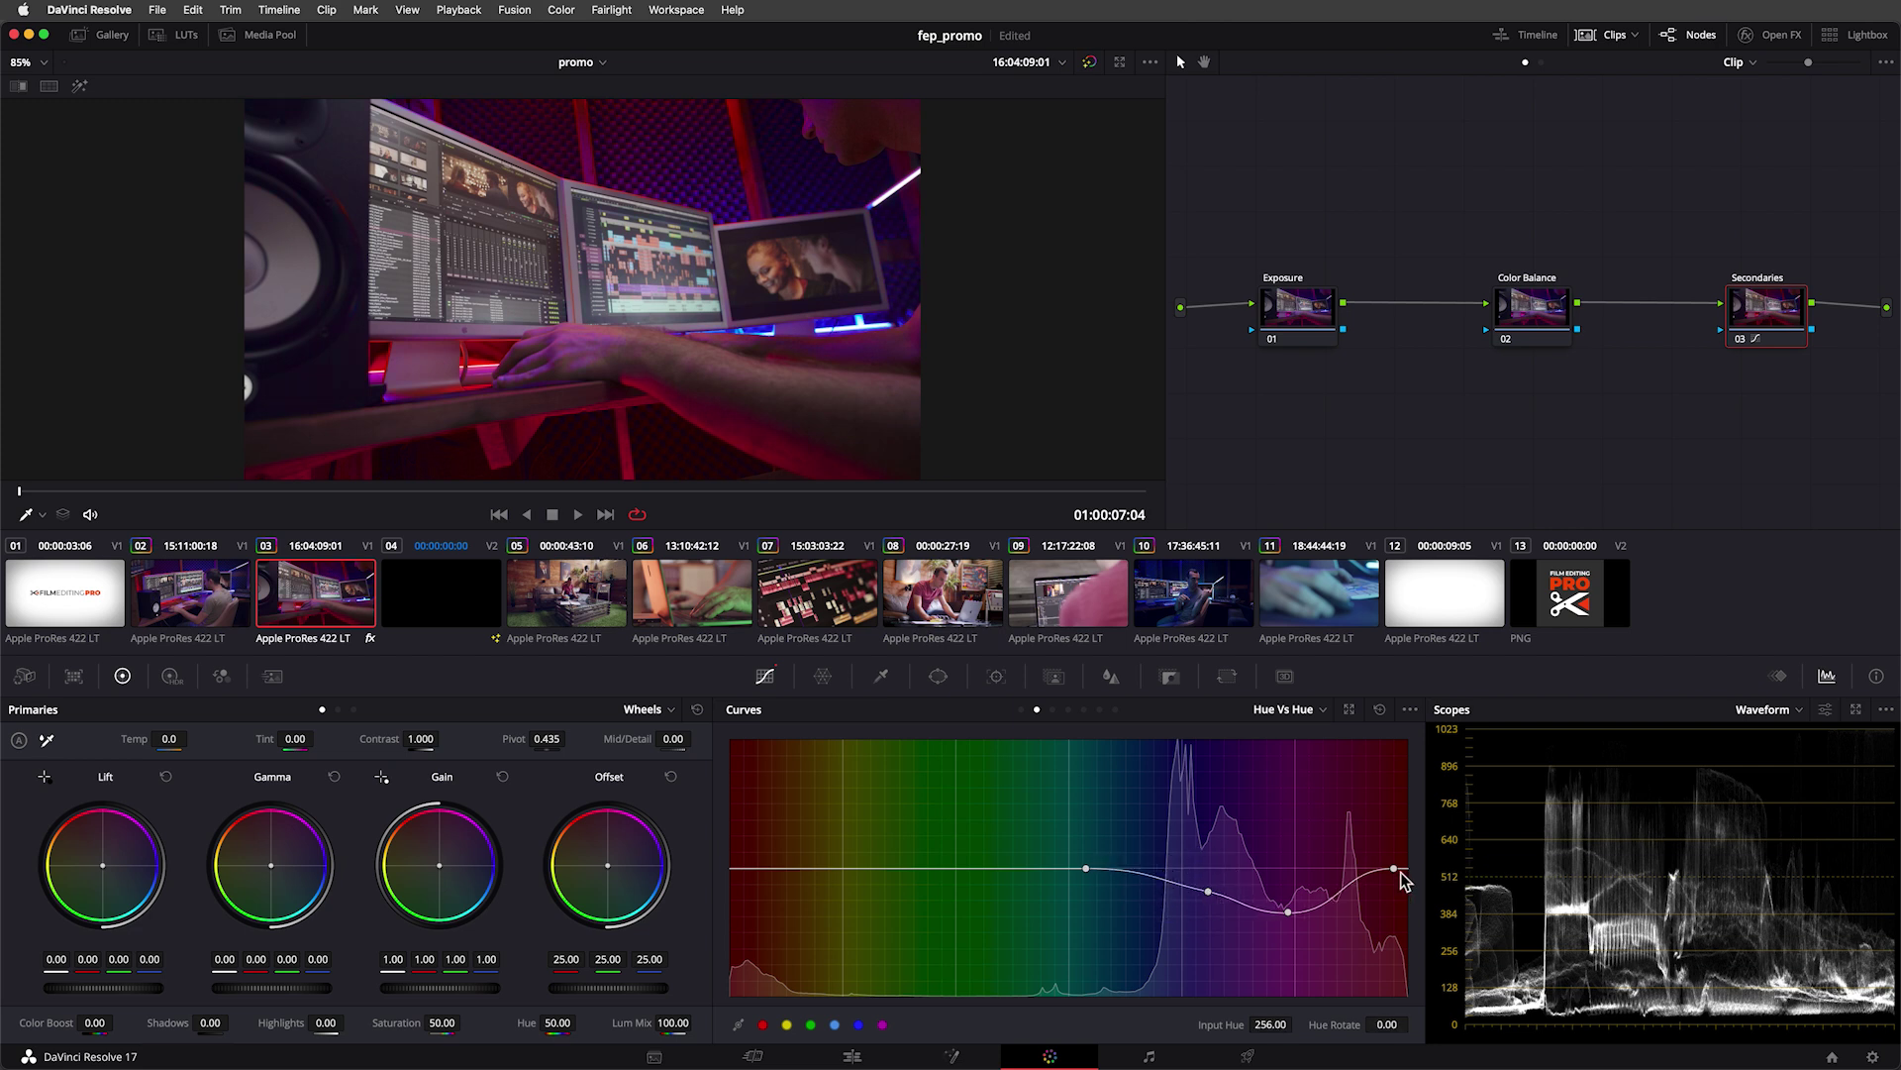
{"action": "left_click_drag", "start_coordinate": [1393, 869], "coordinate": [1391, 872]}
{"action": "left_click_drag", "start_coordinate": [1288, 911], "coordinate": [1330, 911]}
{"action": "mouse_move", "coordinate": [1208, 891]}
{"action": "left_mouse_down"}
{"action": "mouse_move", "coordinate": [1255, 881]}
{"action": "mouse_move", "coordinate": [1228, 892]}
{"action": "mouse_move", "coordinate": [1230, 916]}
{"action": "mouse_move", "coordinate": [1223, 886]}
{"action": "mouse_move", "coordinate": [1224, 909]}
{"action": "left_mouse_up"}
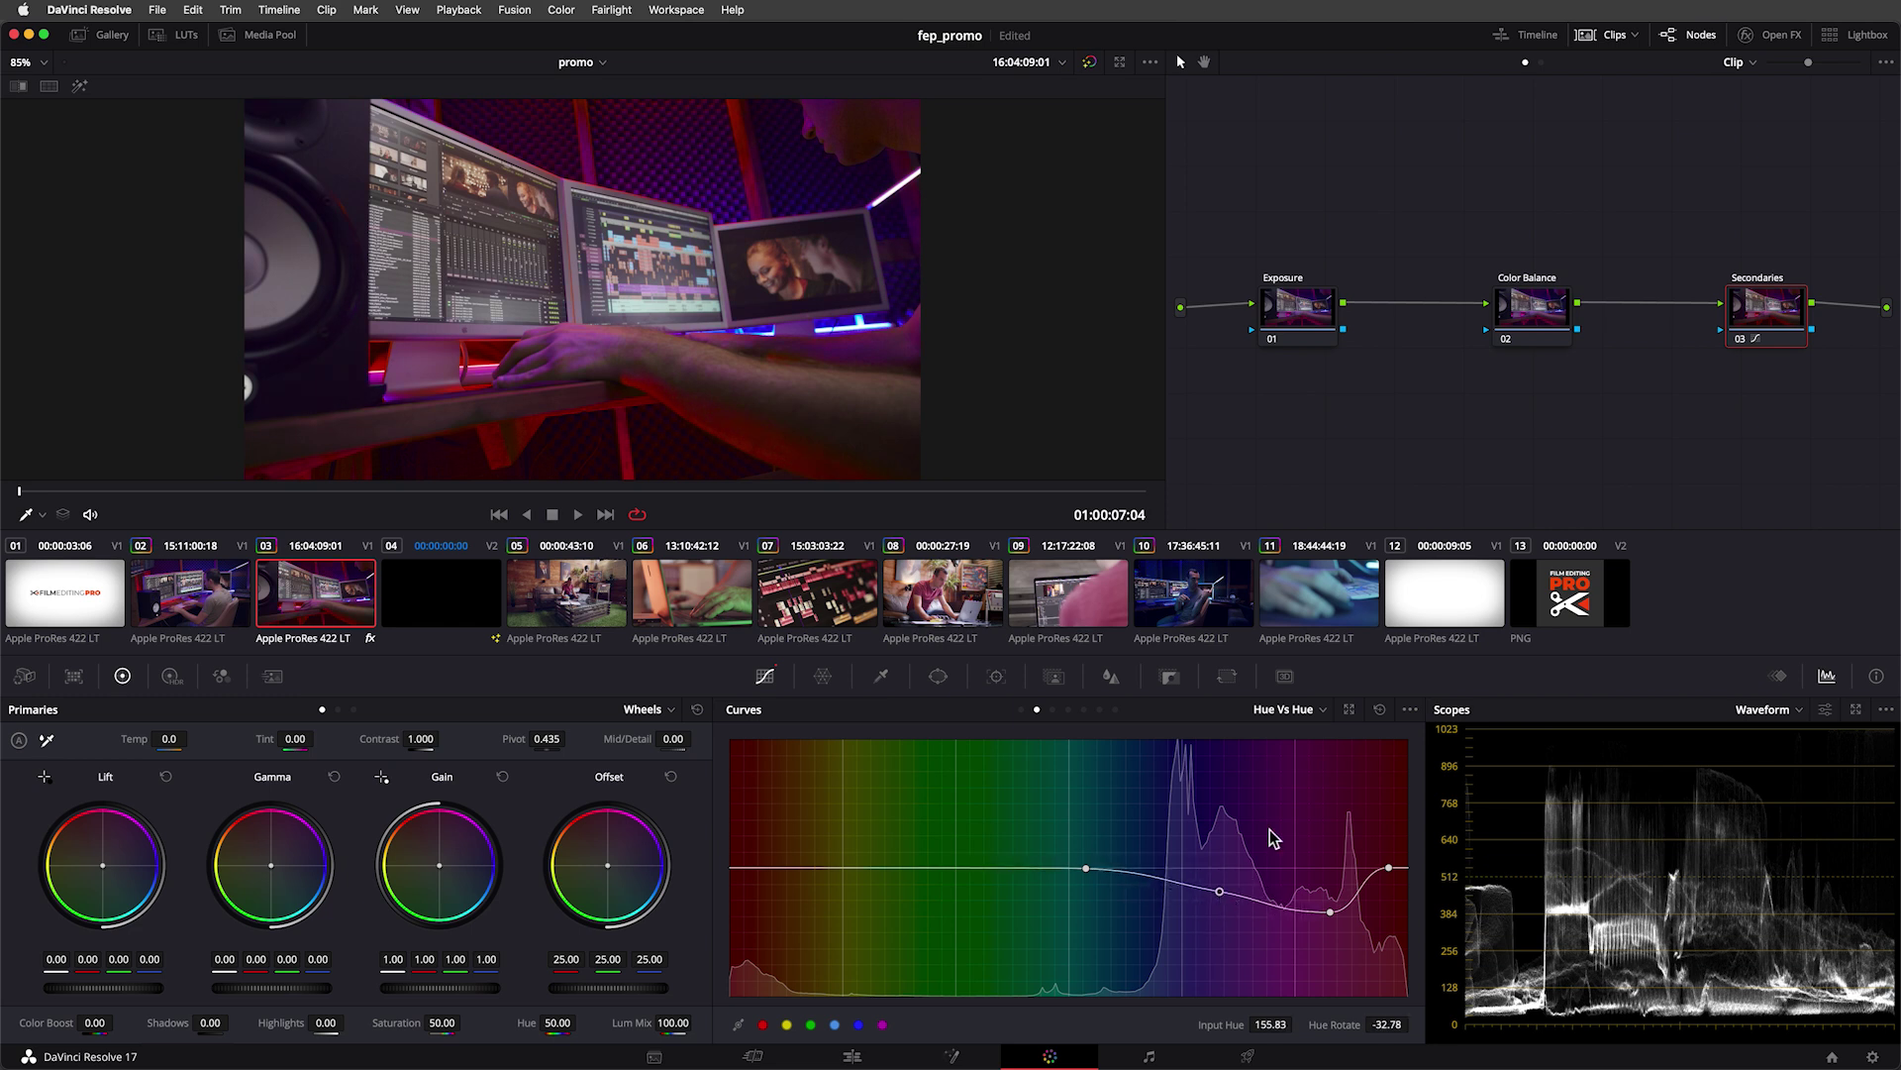
{"action": "left_click", "coordinate": [1740, 342]}
{"action": "left_click", "coordinate": [698, 594]}
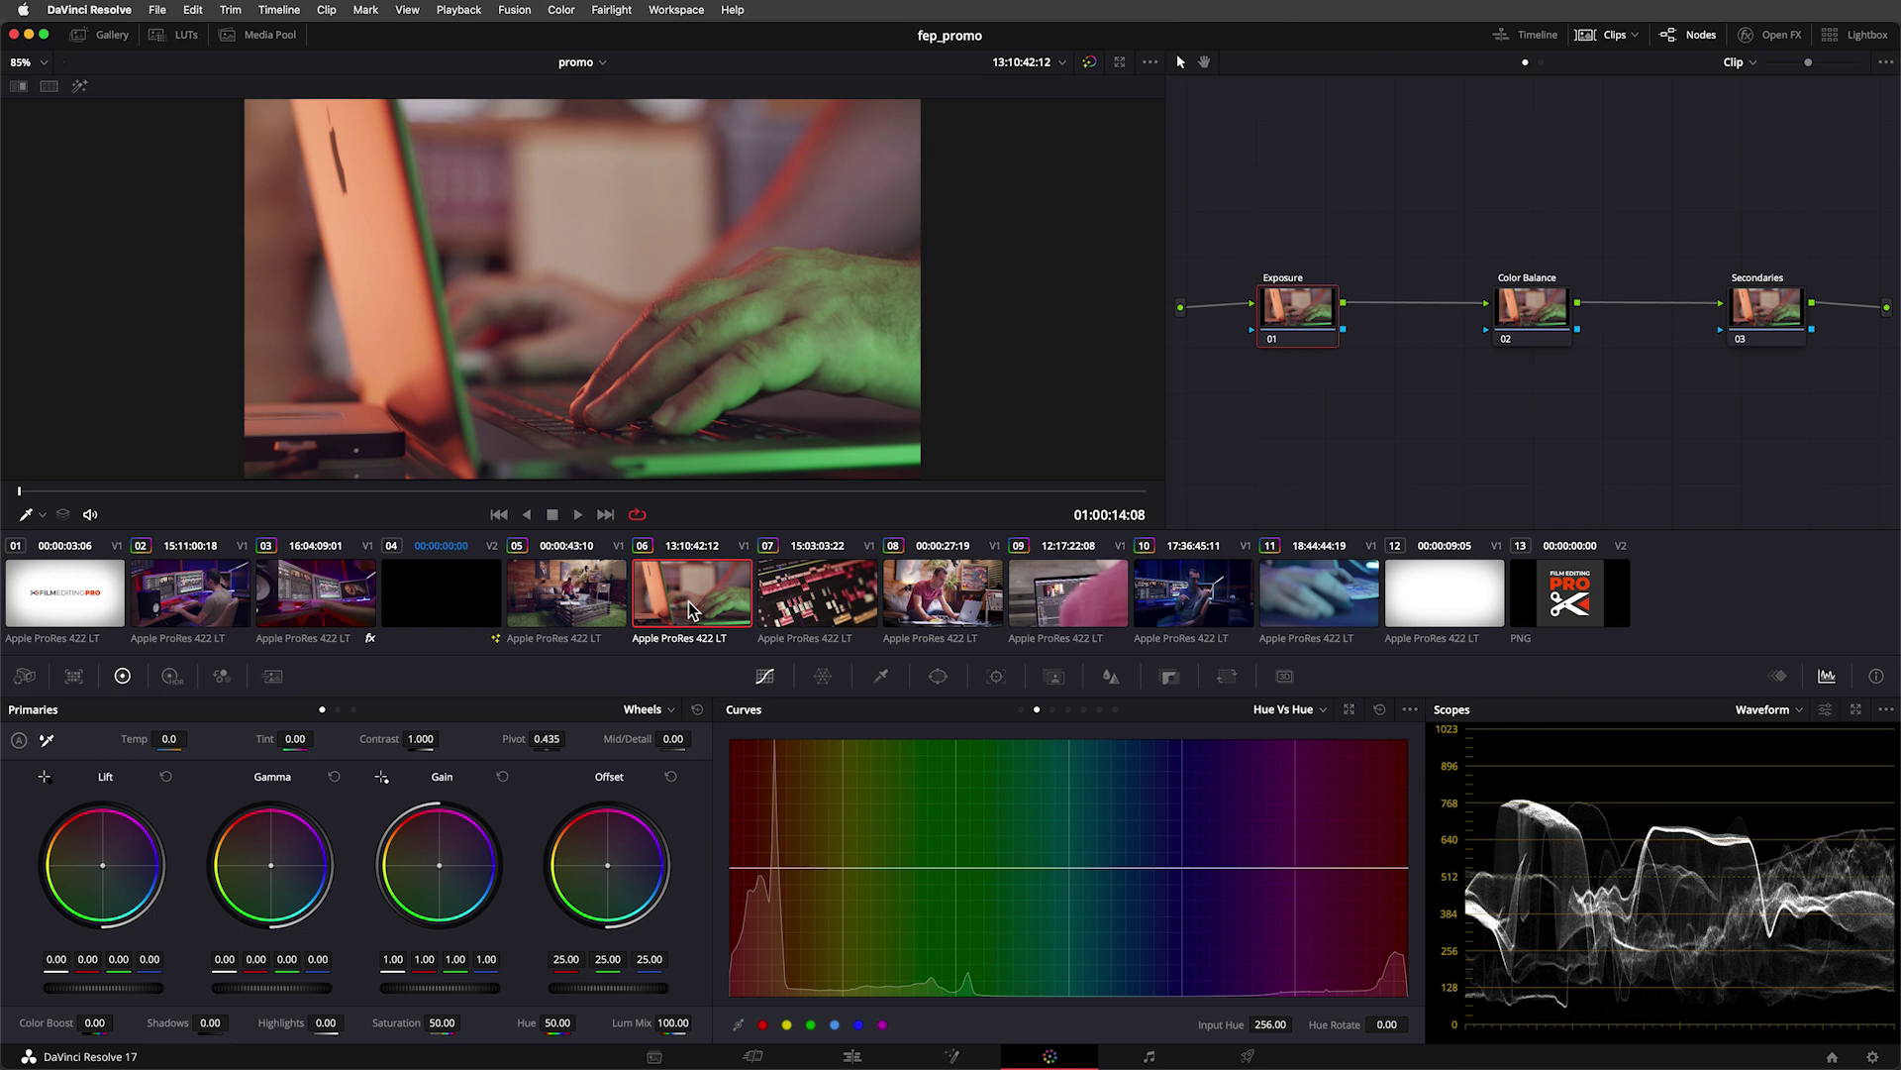
Copy clip 05's grade onto clip 06 by middle-click, save, then load clip 11
{"action": "middle_click", "coordinate": [608, 595]}
{"action": "middle_click", "coordinate": [557, 595]}
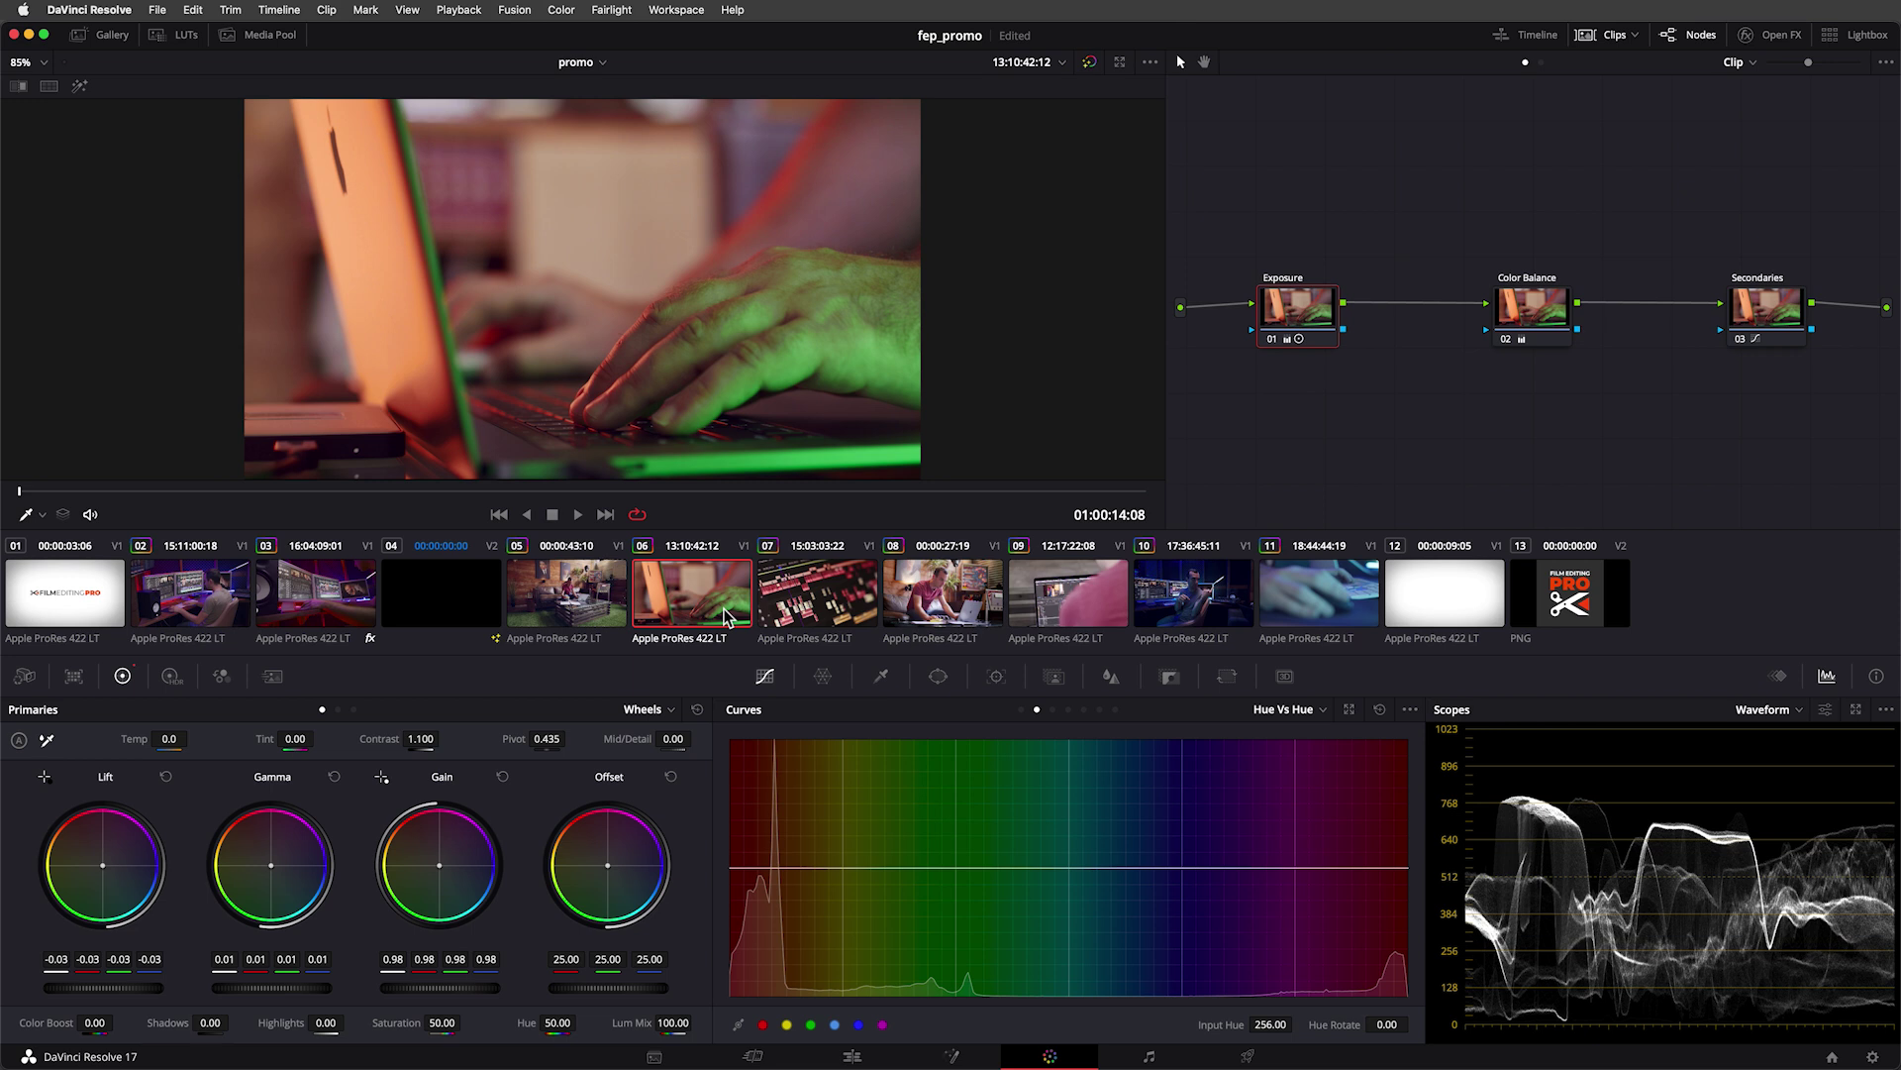
{"action": "key", "text": "super+s"}
{"action": "left_click", "coordinate": [1281, 572]}
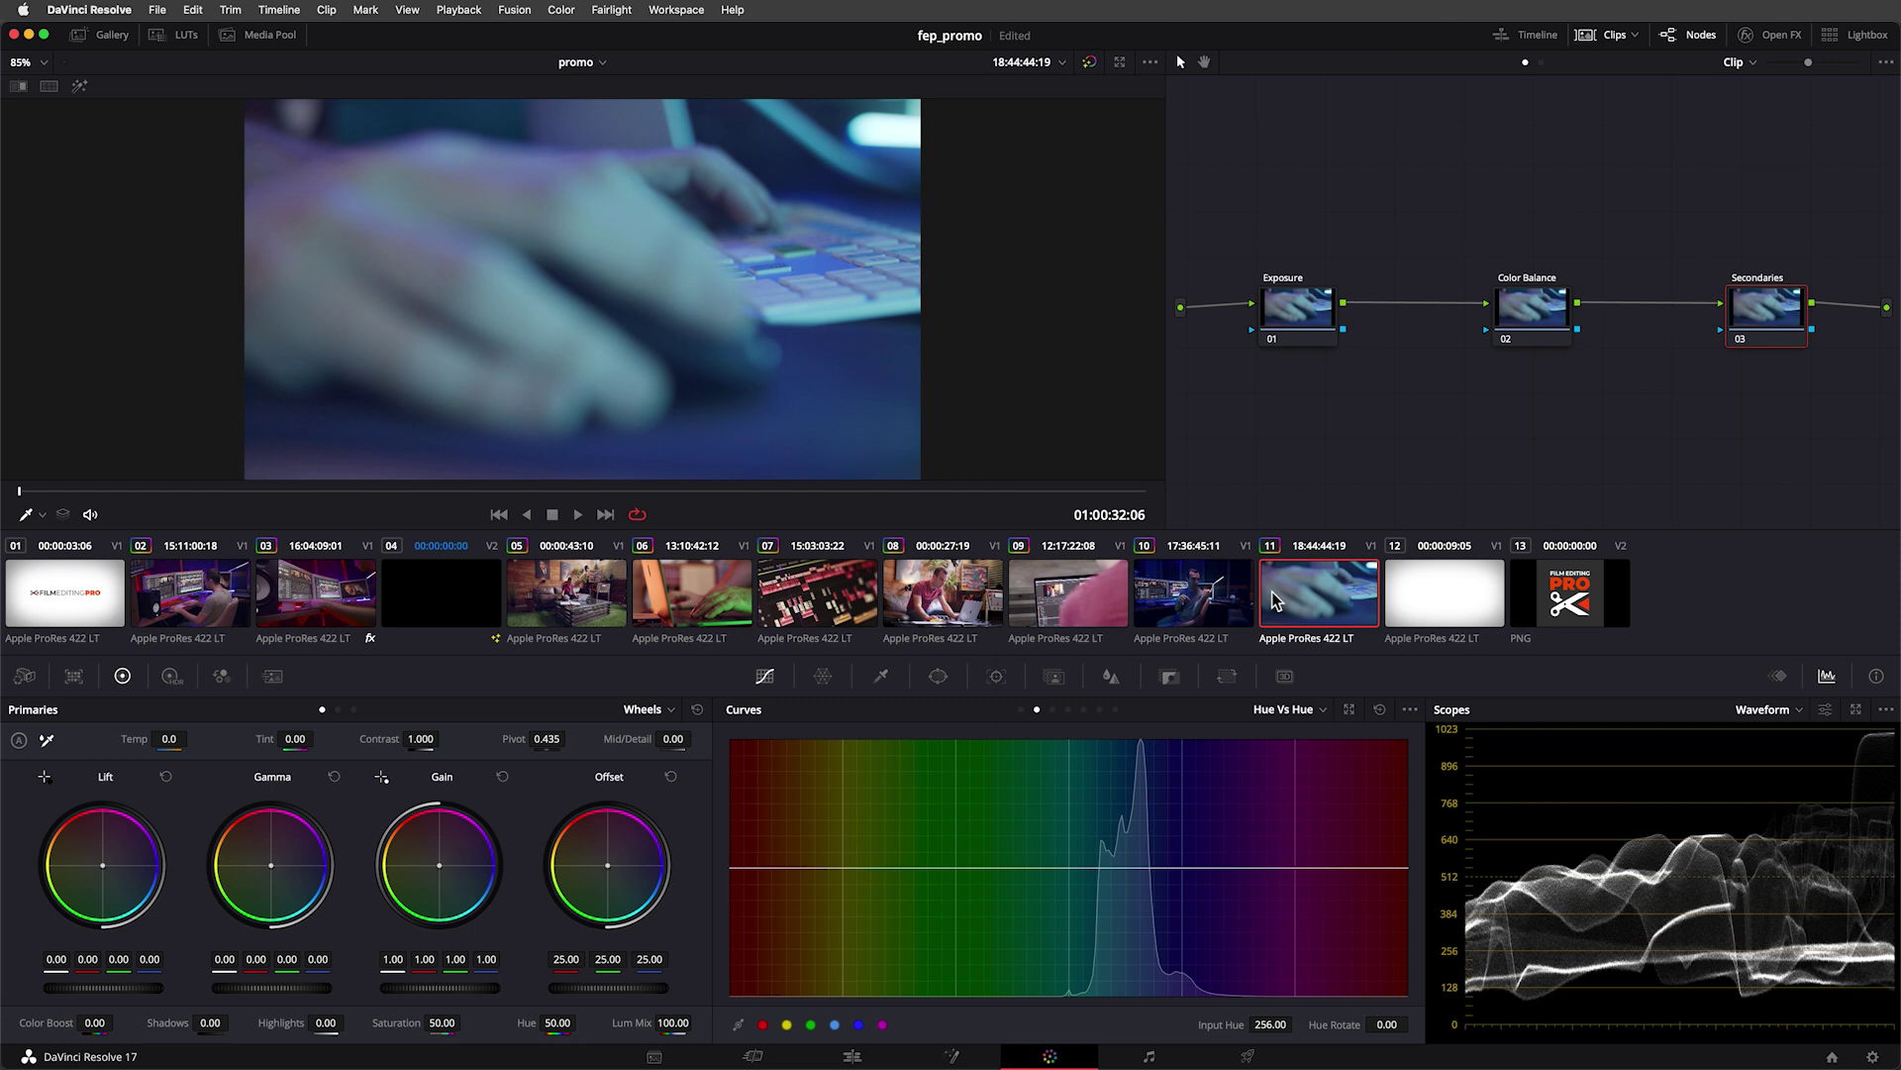
Save the project with clip 11 loaded, then try the Shift+- grade shortcut
{"action": "key", "text": "super+s"}
{"action": "key", "text": "shift+minus"}
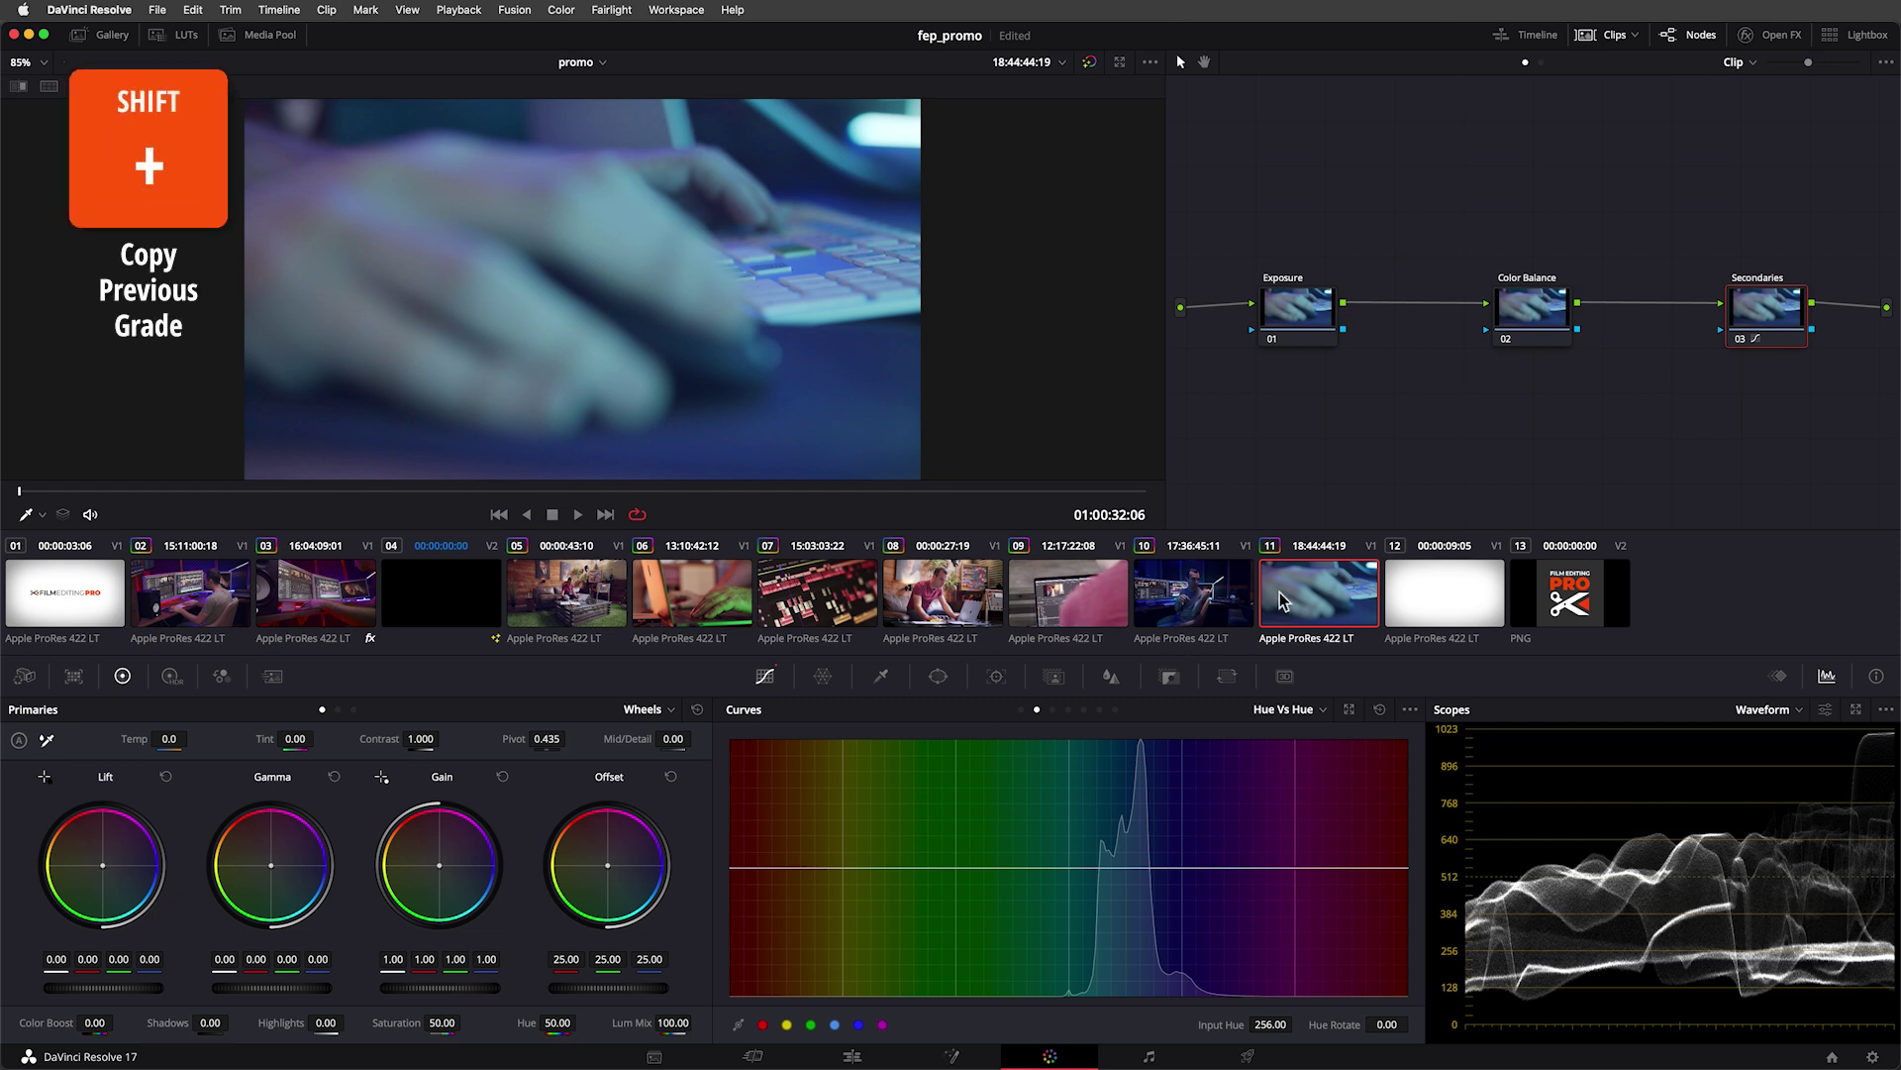
Copy the previous clip's grade onto clip 11 with Shift+=, making it darker and bluer
{"action": "key", "text": "shift+equal"}
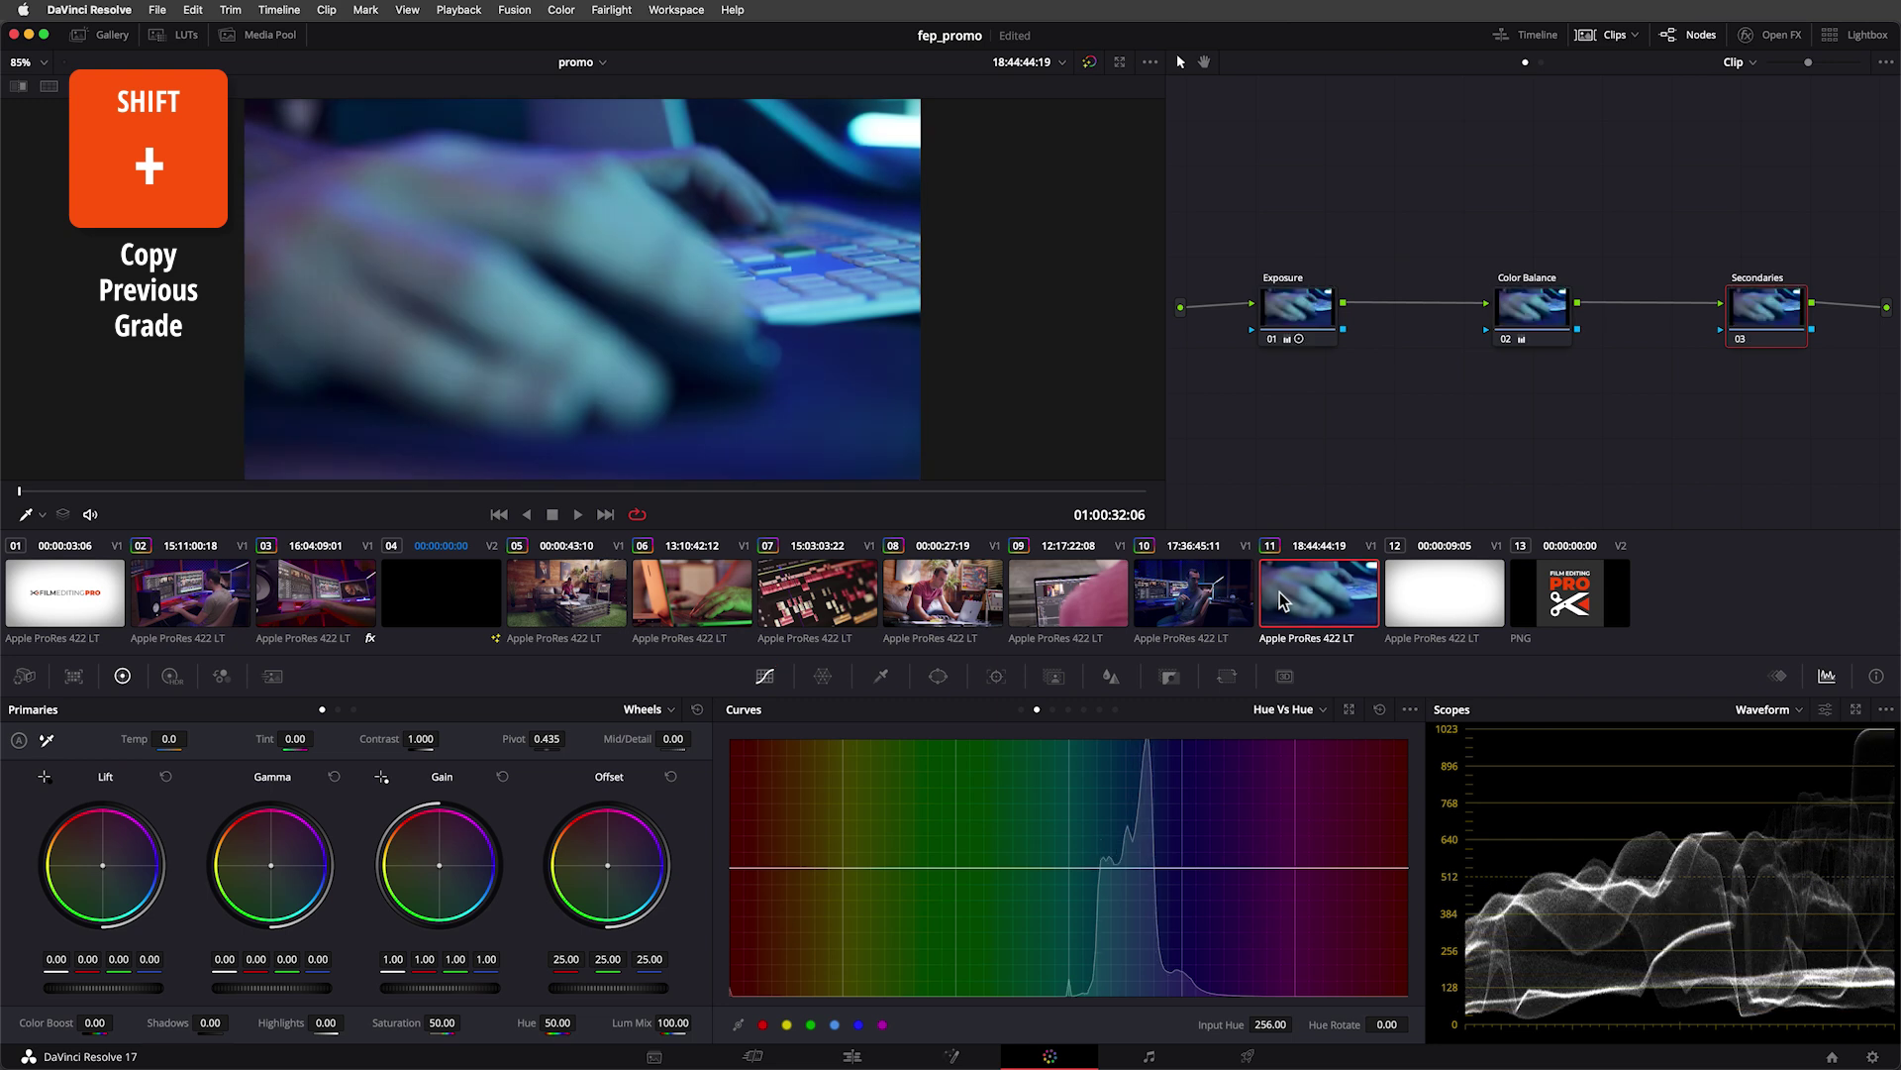